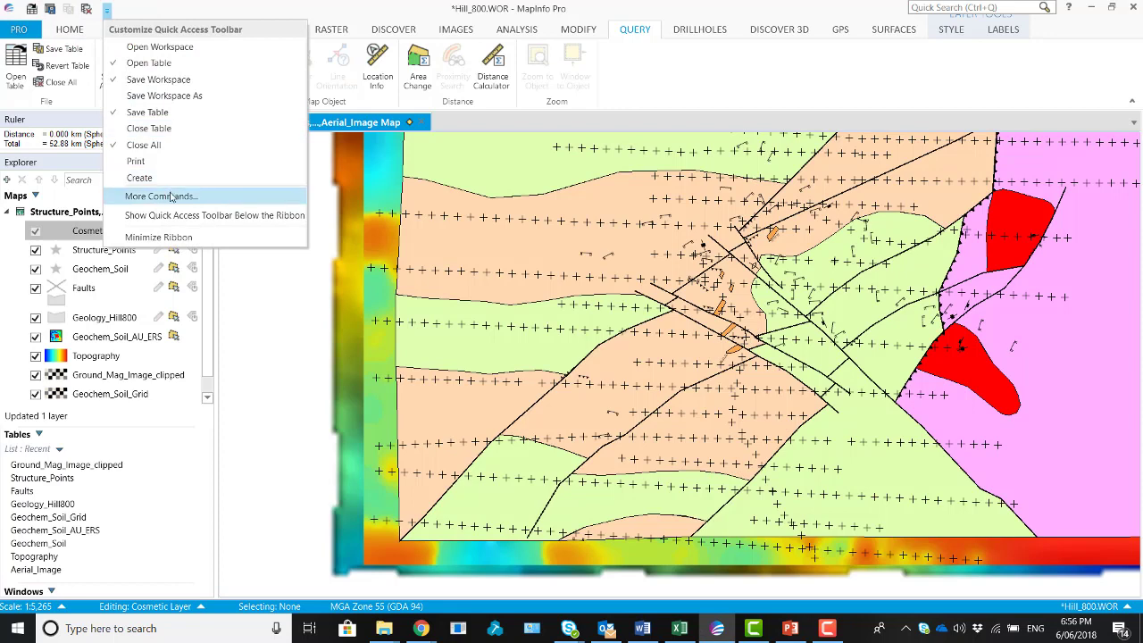
Open the map mini toolbar customization and choose the digitise toolbar for editing.
left_click(170, 195)
left_click(301, 139)
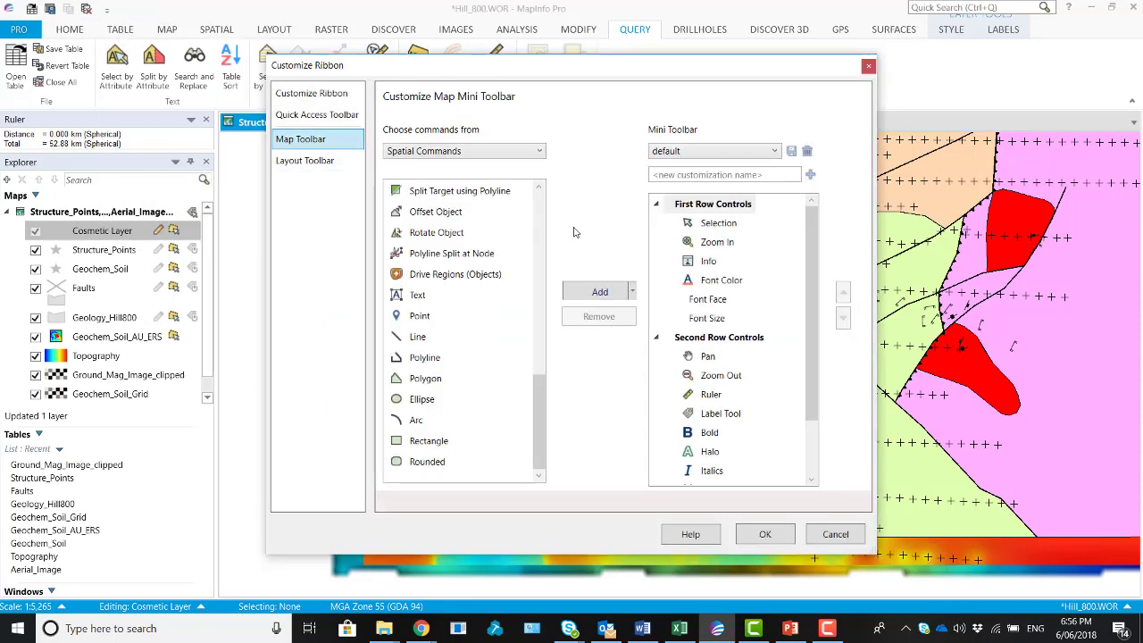
left_click(687, 151)
left_click(689, 193)
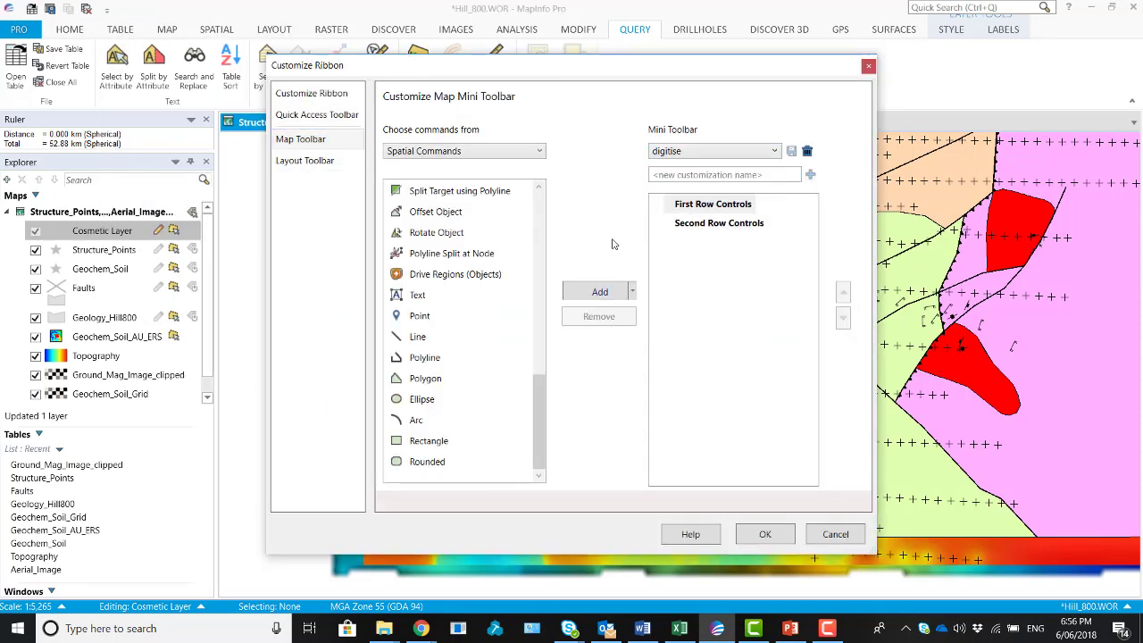
Add Point, Line, Polyline, Polygon and Ellipse to the digitise mini toolbar's first row, and bring the toolbar up on the map.
left_click(450, 315)
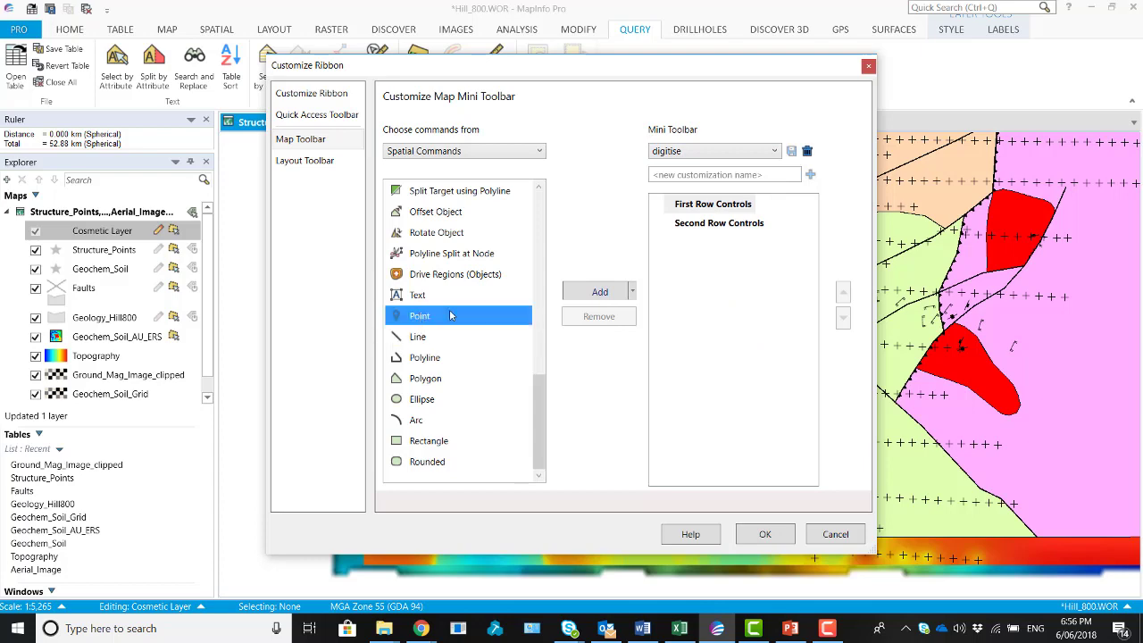
left_click(605, 295)
left_click(603, 294)
left_click(601, 295)
left_click(600, 295)
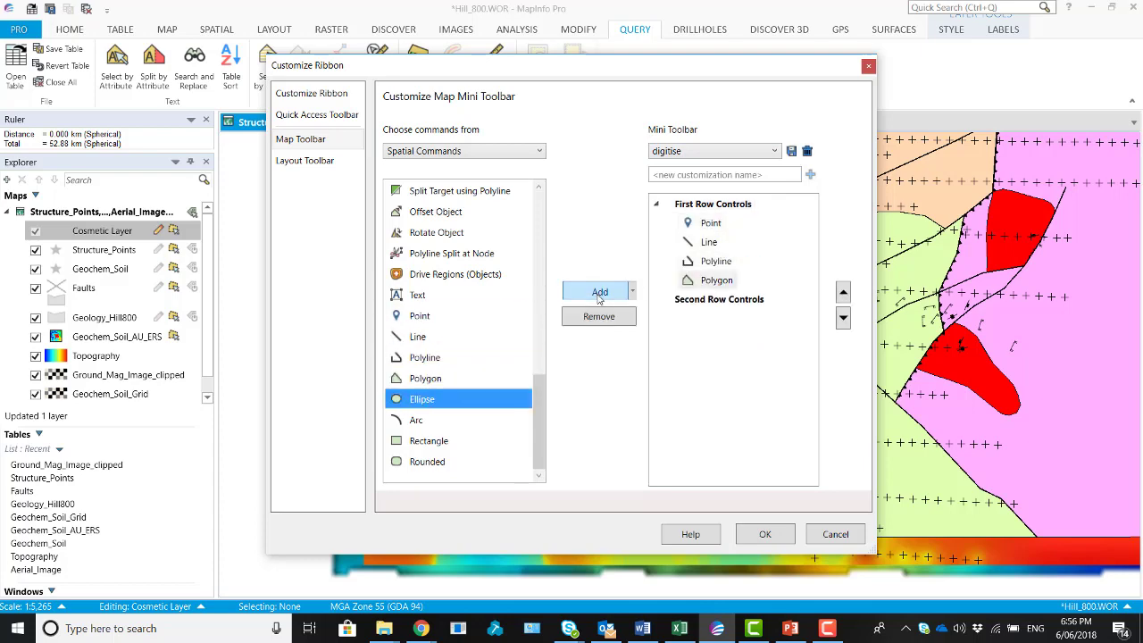
left_click(599, 295)
left_click(765, 535)
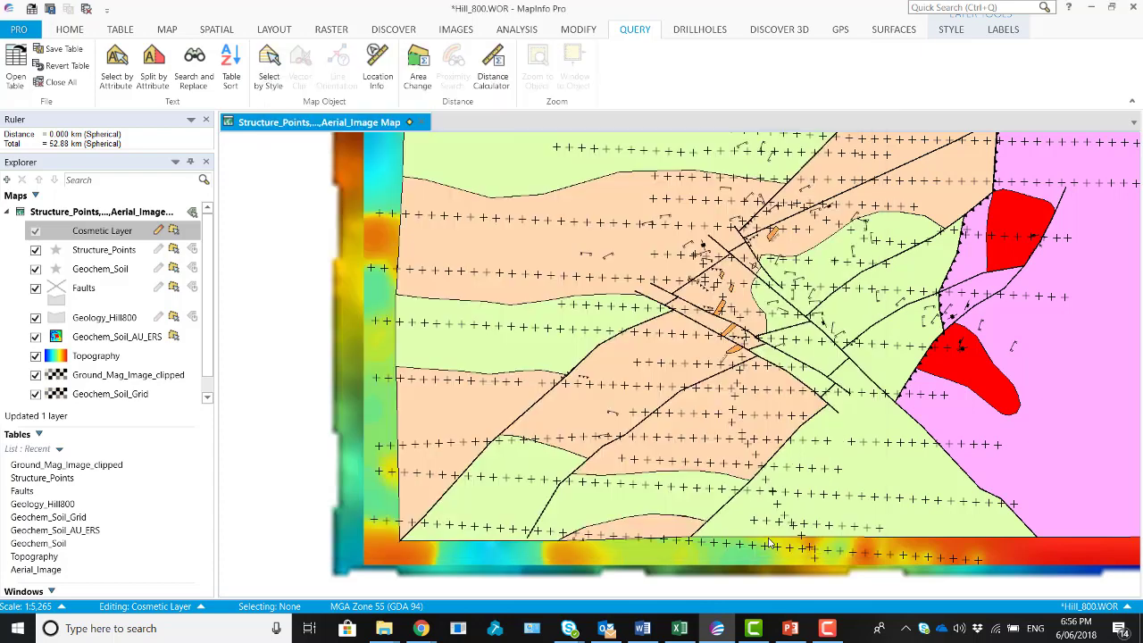
right_click(651, 321)
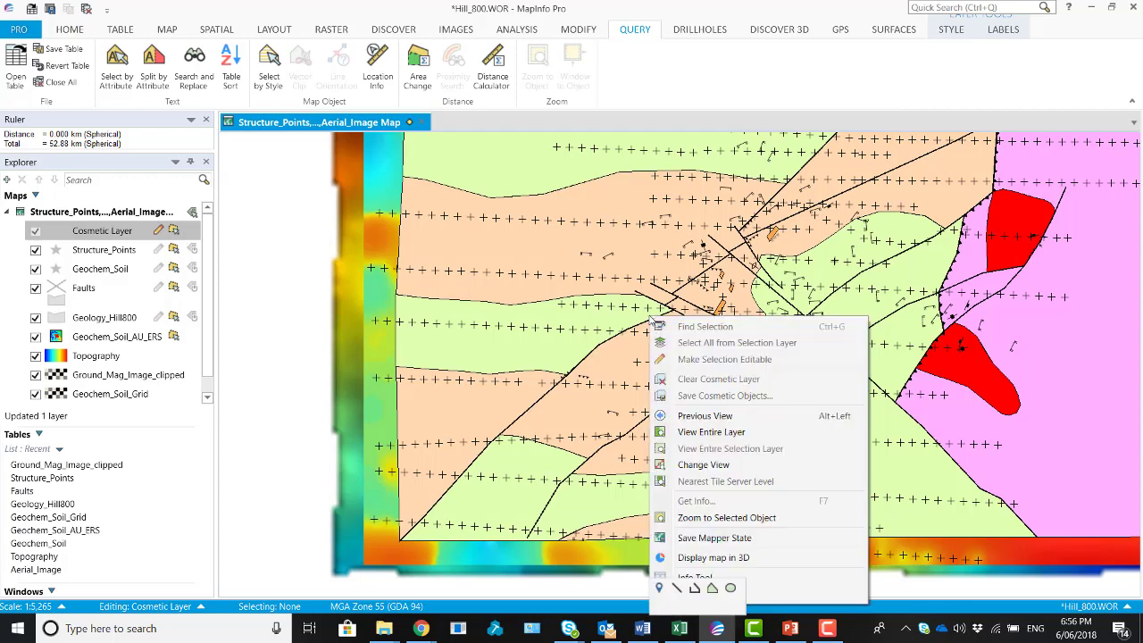
right_click(625, 226)
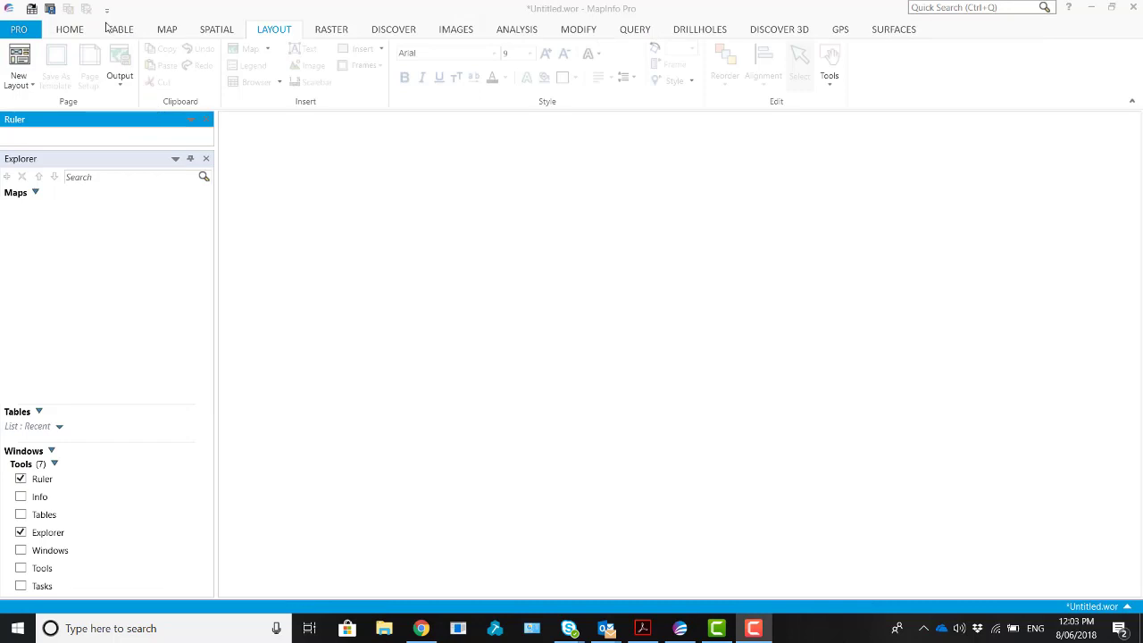
Create a layout from the Geology_Hill800 template and enter the Date smart text code in the frame below the Geological Map title.
left_click(18, 78)
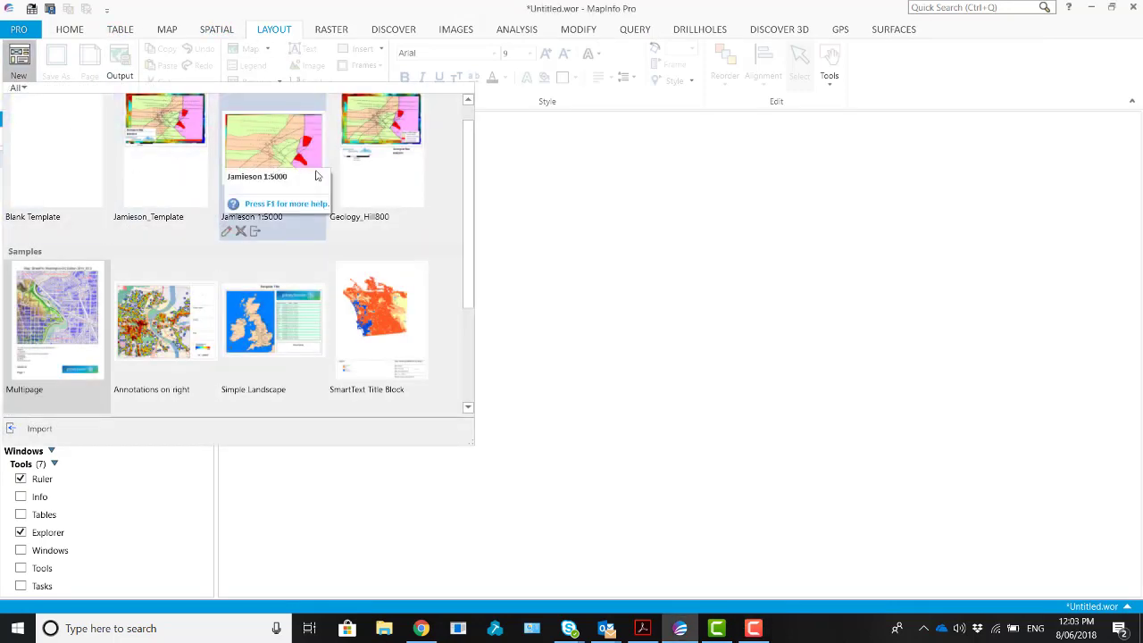
left_click(371, 159)
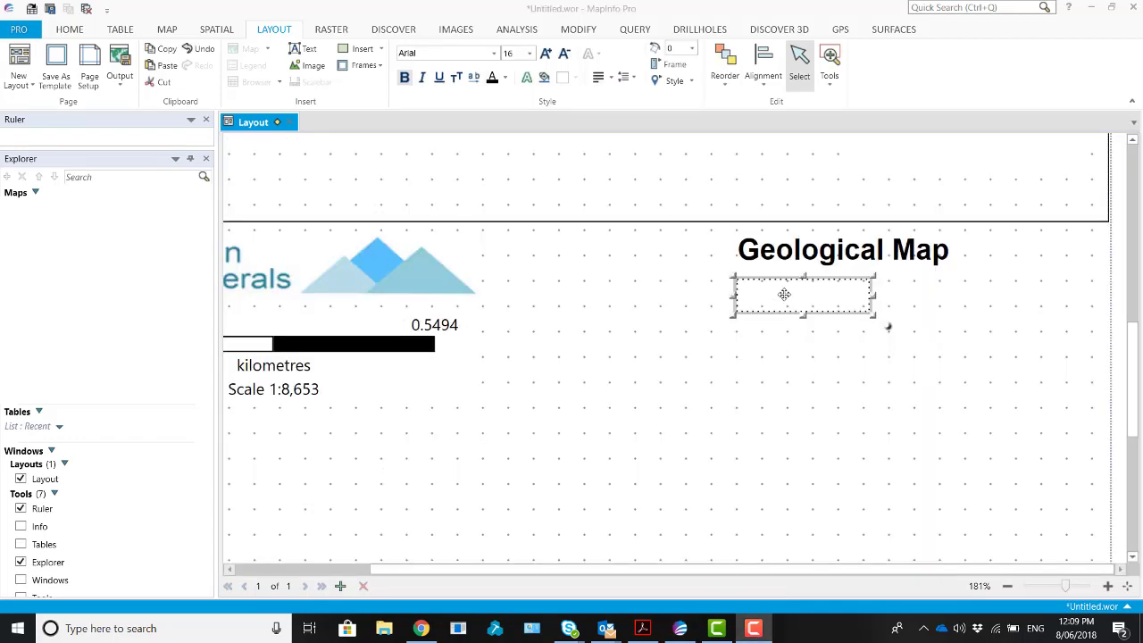
left_click(785, 297)
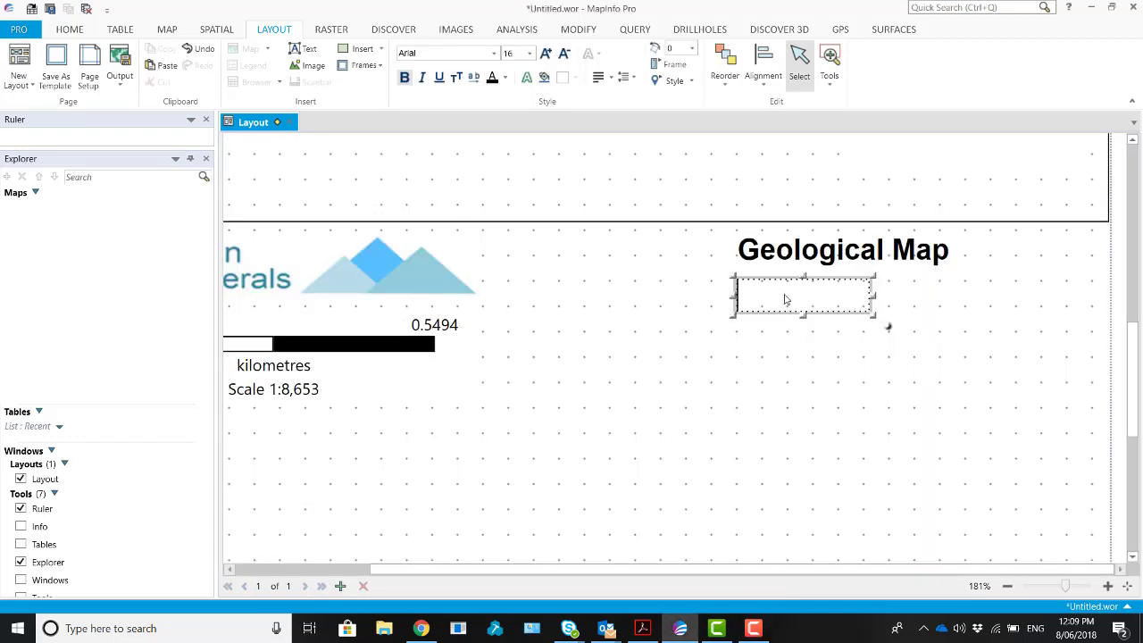
type("${Date")
key("ctrl+z")
left_click(792, 382)
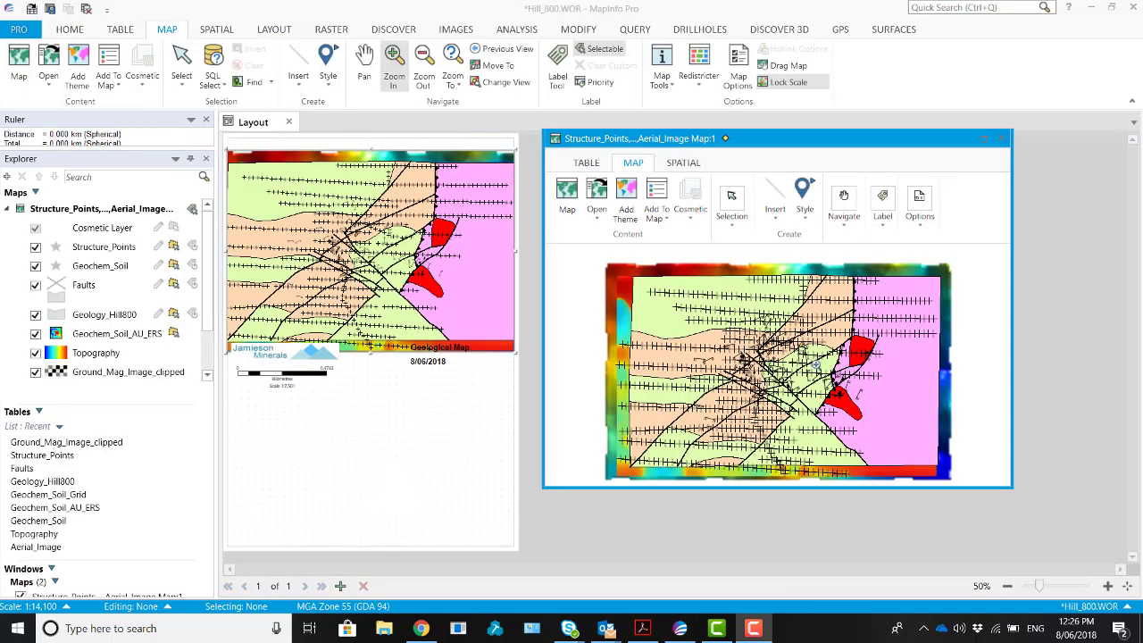
Zoom the floating map window out and in to compare its view with the layout's map frame.
scroll(805, 358, "down", 1)
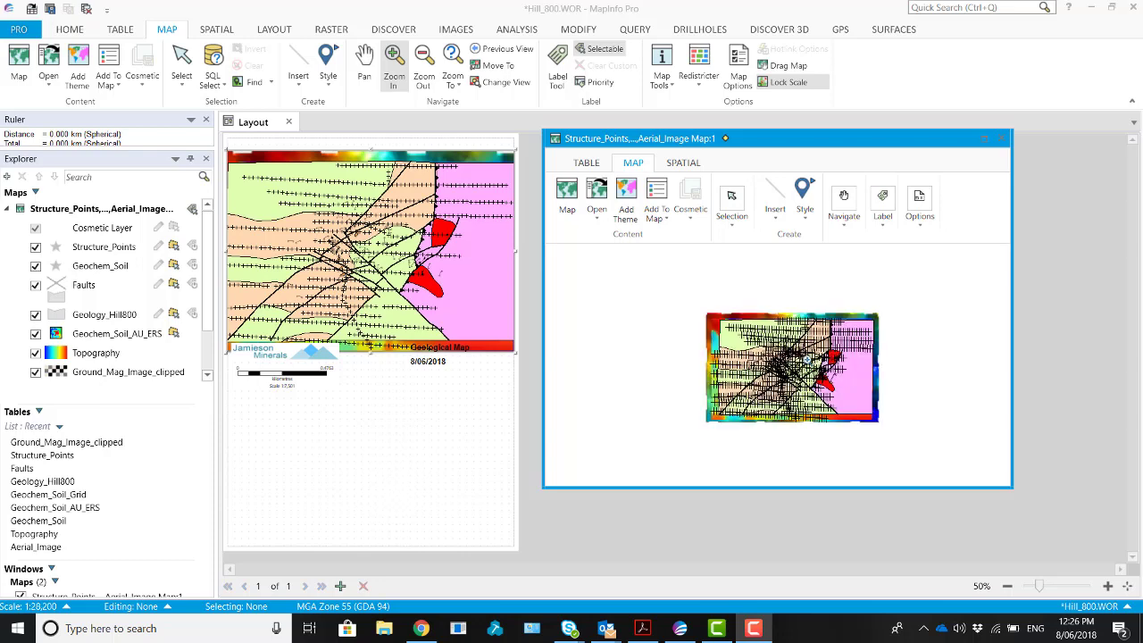
scroll(806, 359, "up", 1)
scroll(806, 359, "up", 1)
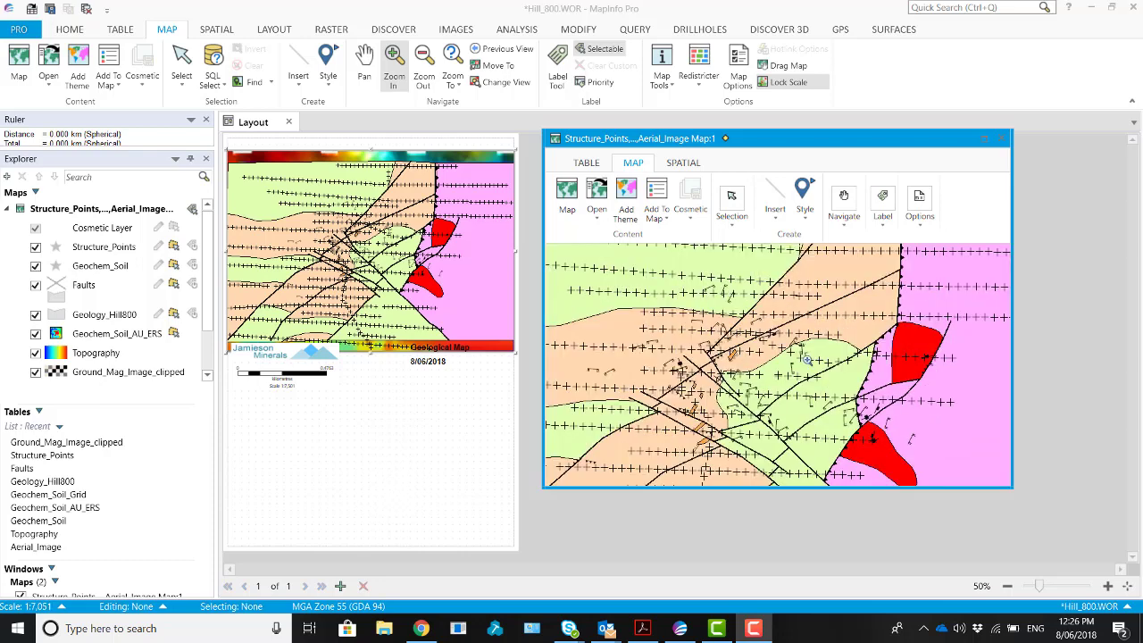
scroll(806, 359, "down", 1)
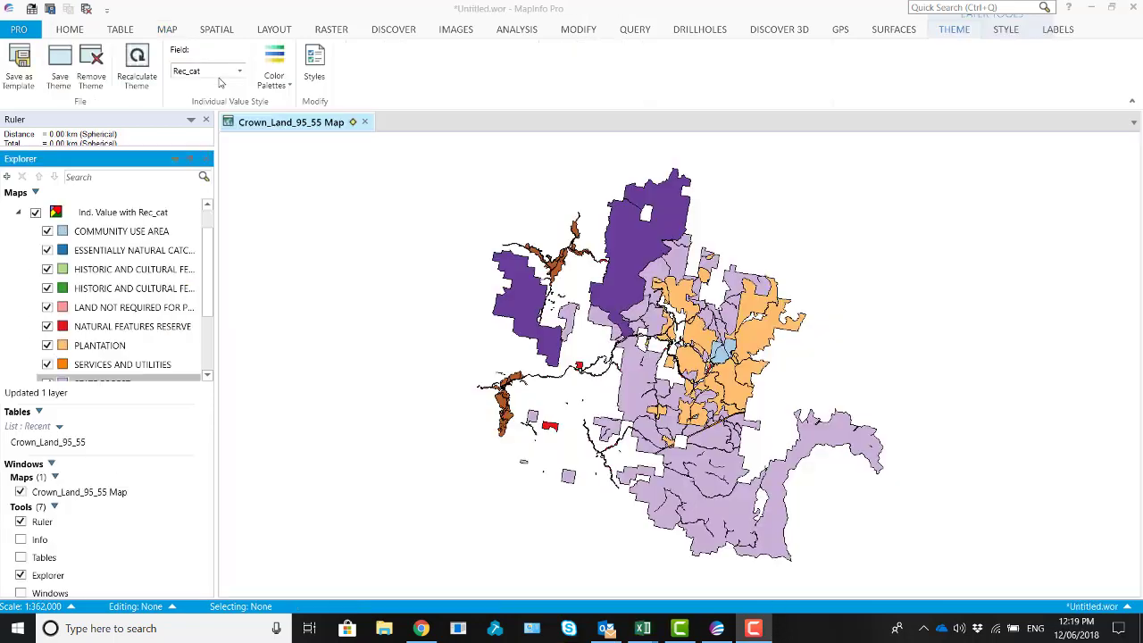
Base the individual value theme on the Rec_sbcat field and save it as the land_use template.
left_click(205, 71)
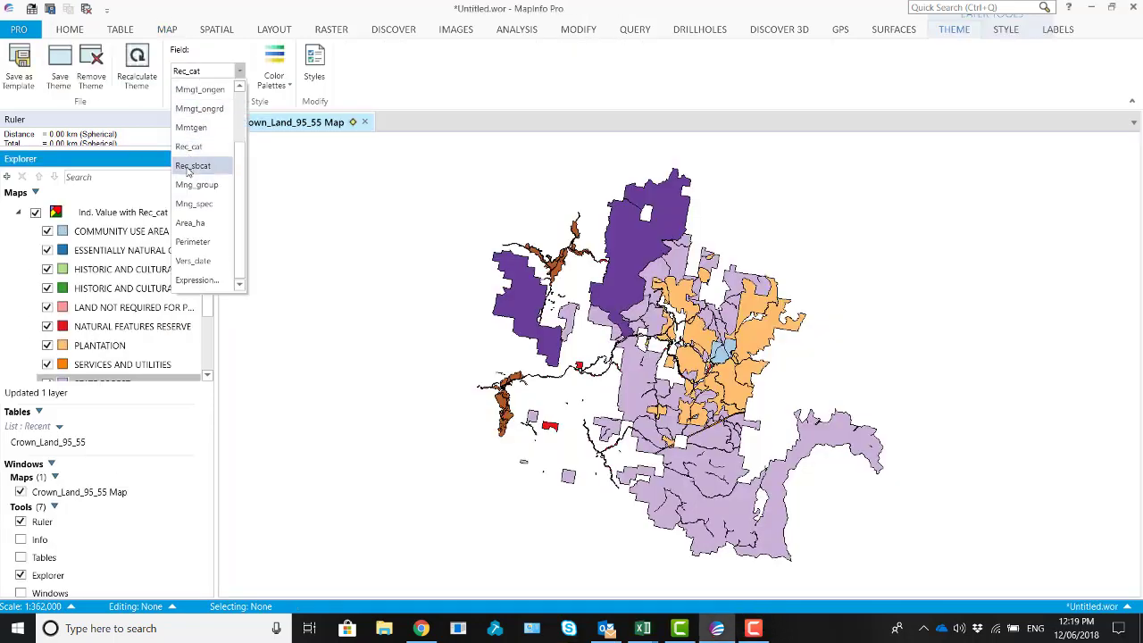
left_click(192, 166)
left_click(19, 64)
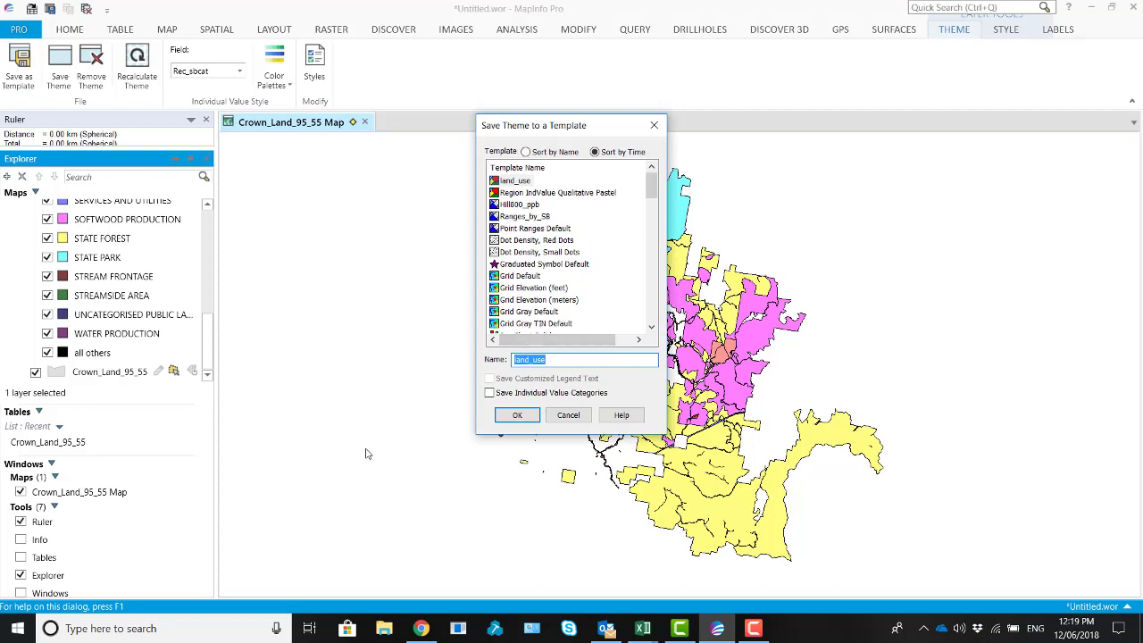
left_click(517, 415)
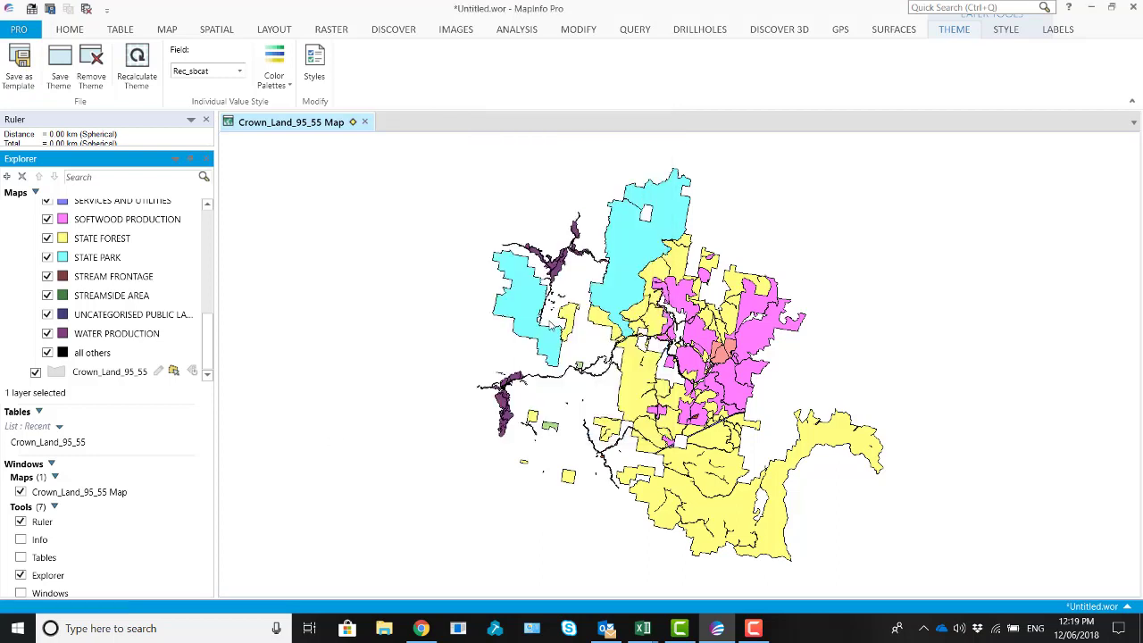
Apply the palette starting red, blue, green to the theme and hide the SOFTWOOD PRODUCTION, STATE FOREST, STATE PARK and STREAM FRONTAGE categories.
left_click(274, 78)
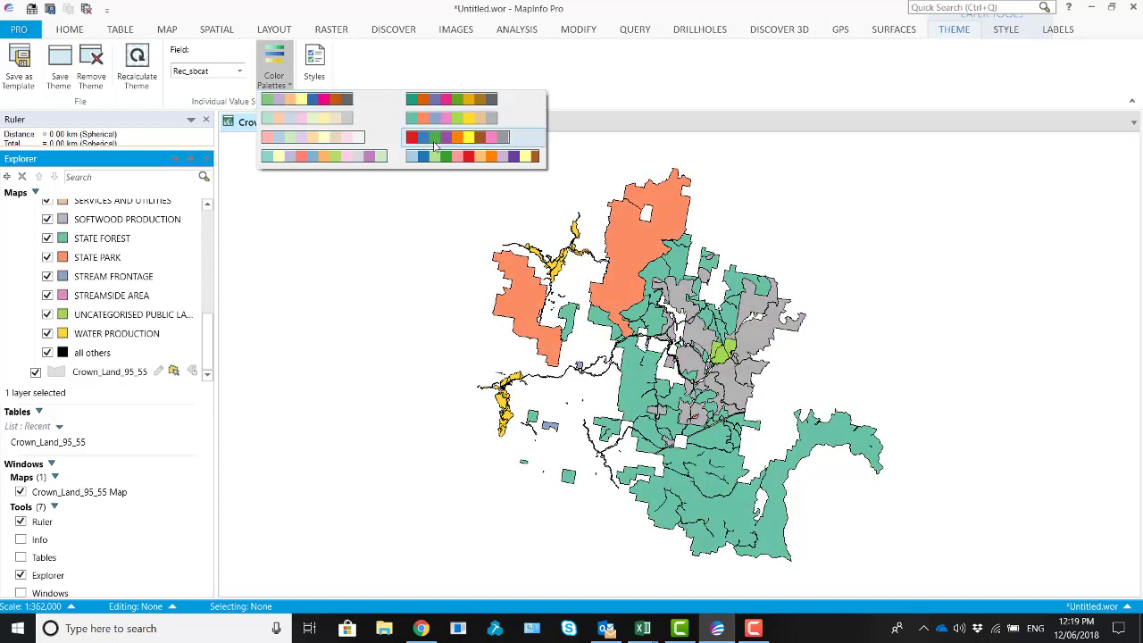
left_click(48, 219)
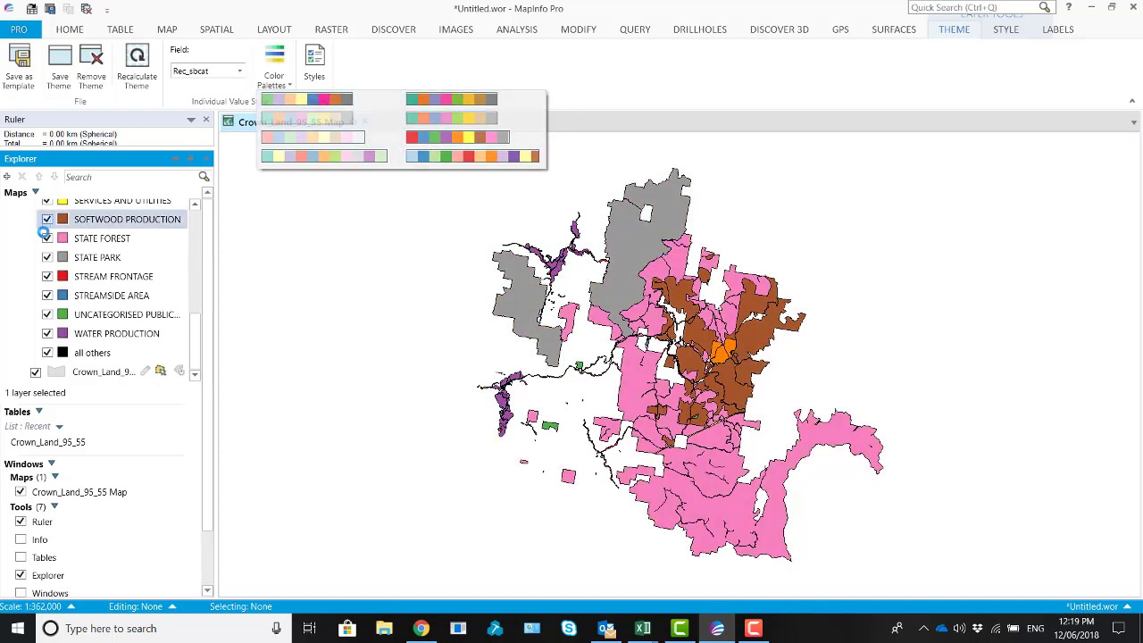
left_click(48, 238)
left_click(48, 257)
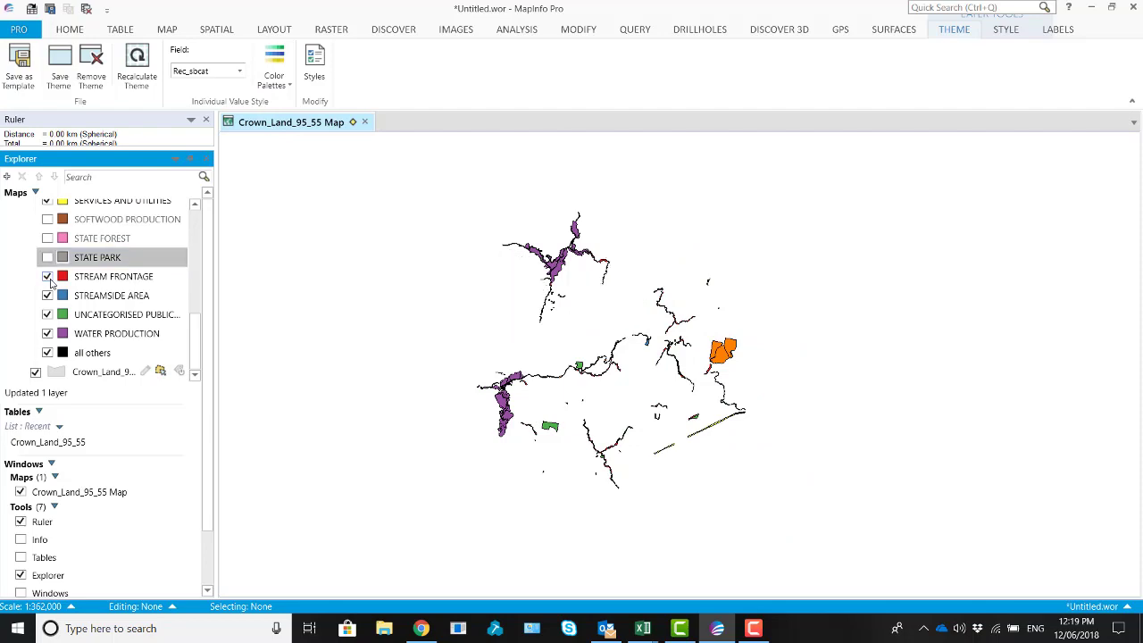
left_click(47, 277)
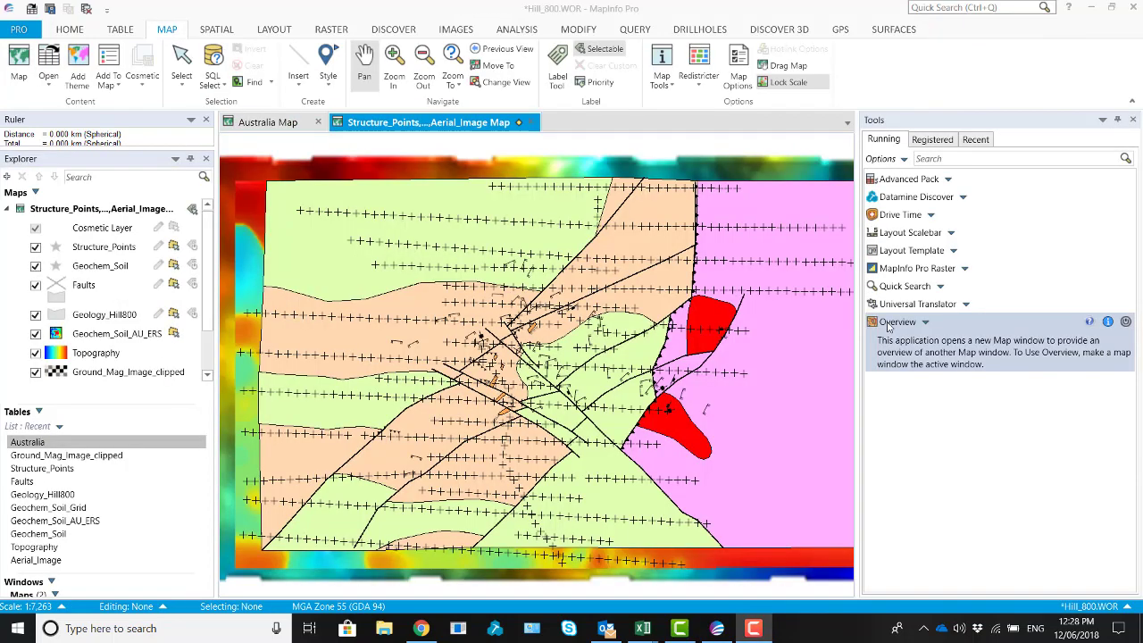
Open an Overview window for the Structure_Points map using the Australia table, zoomed out around the area of detail.
right_click(892, 324)
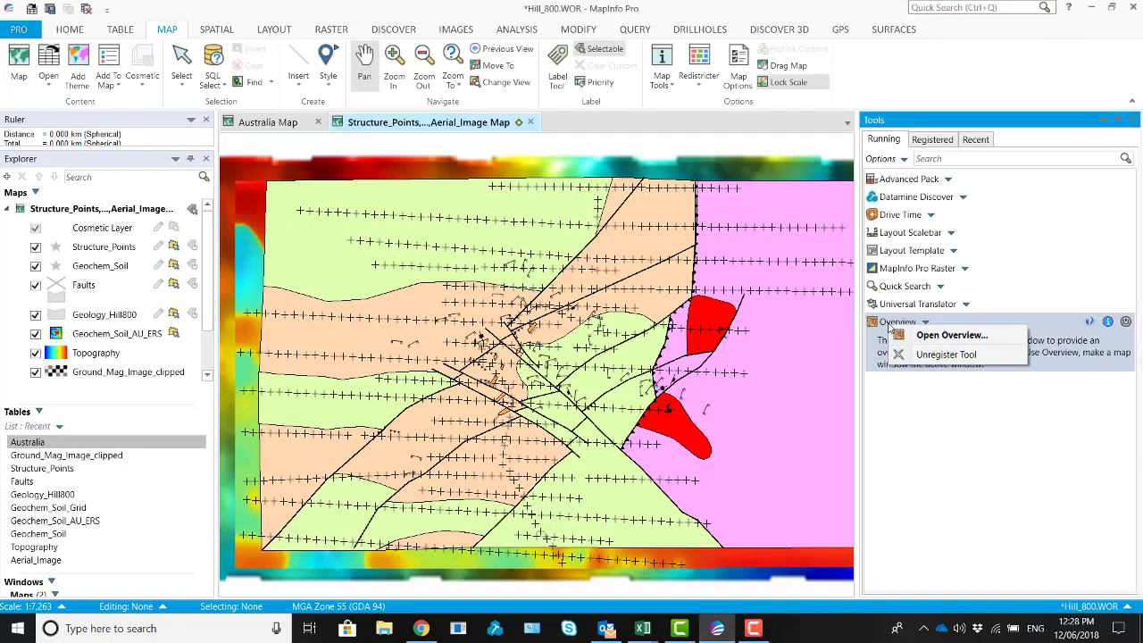
left_click(906, 335)
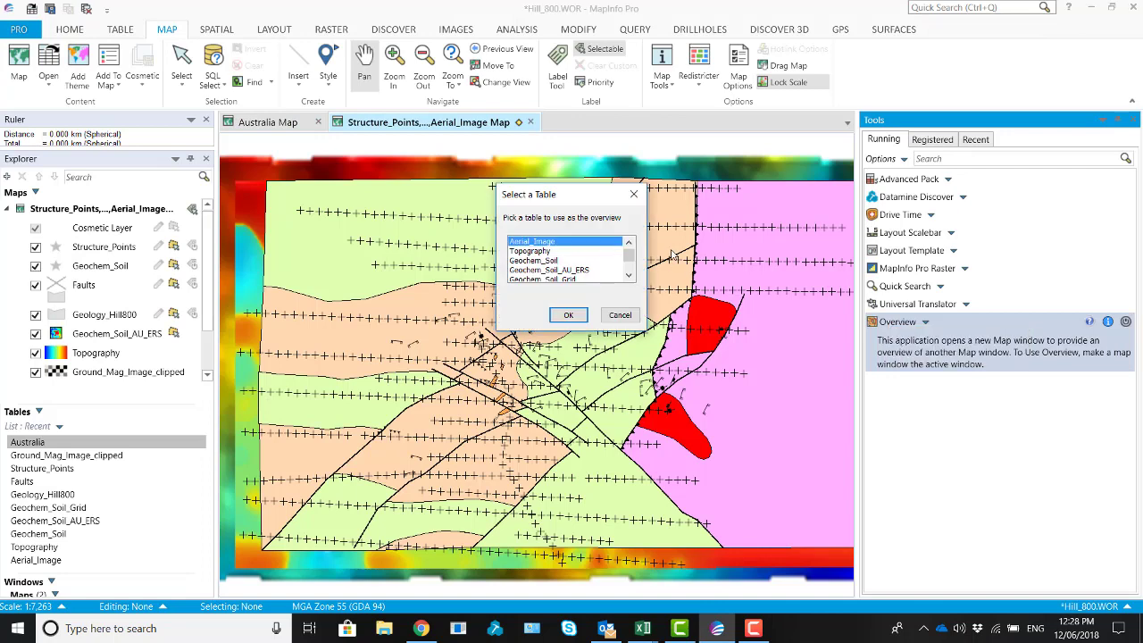
scroll(628, 261, "down", 3)
left_click(570, 260)
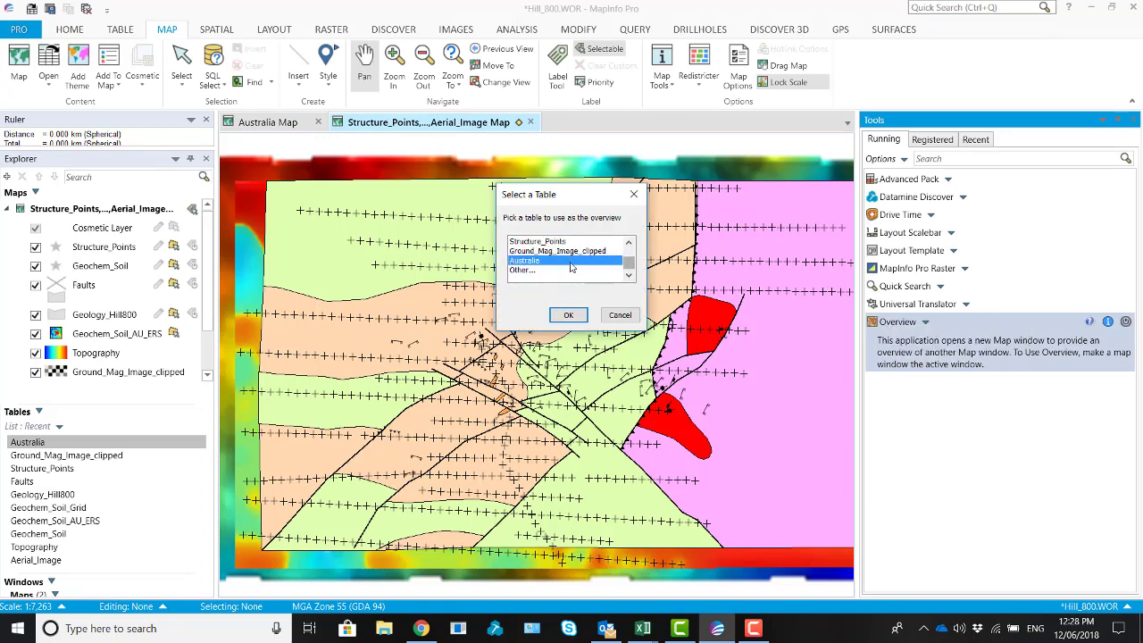
left_click(569, 315)
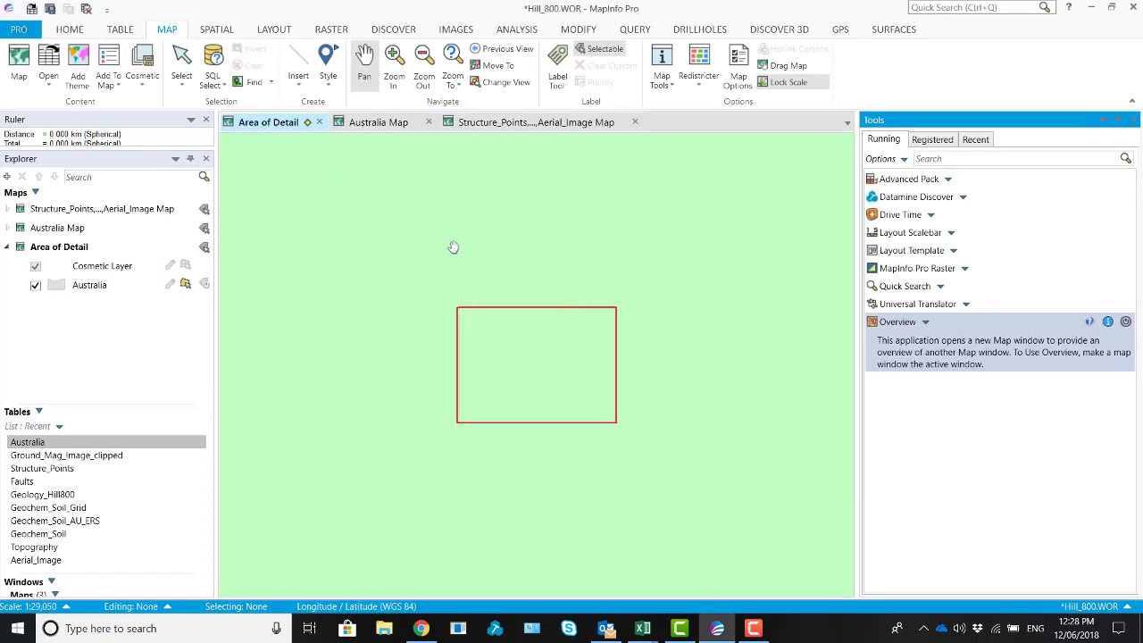
scroll(443, 309, "down", 4)
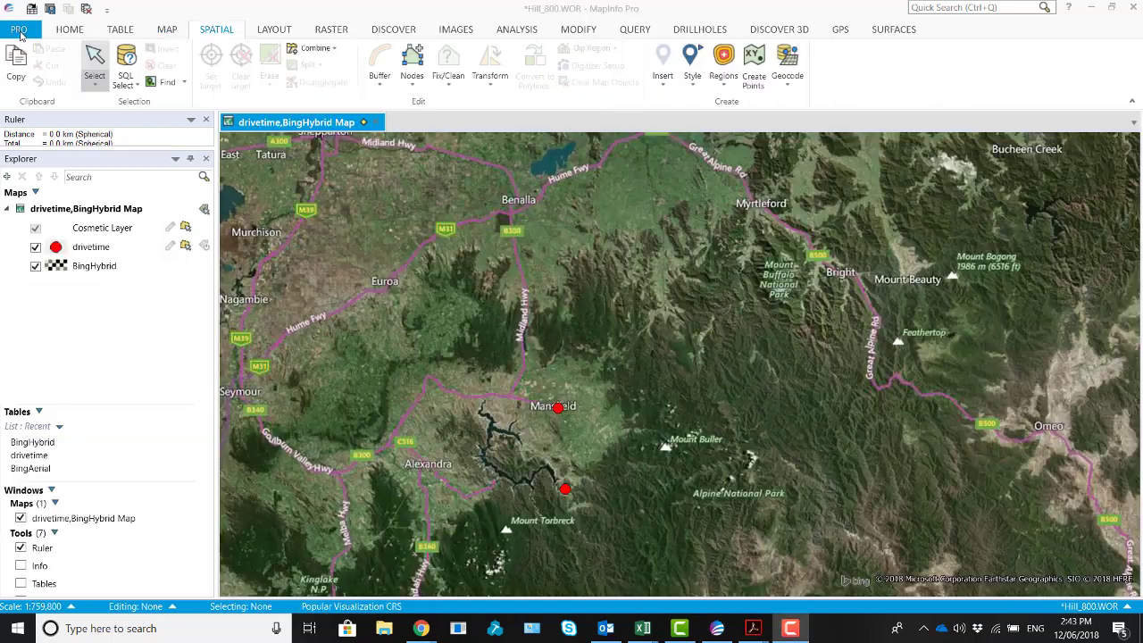
Review the services account's plan and credits, and examine the Geocode Using Server settings for the drivetime table.
left_click(19, 32)
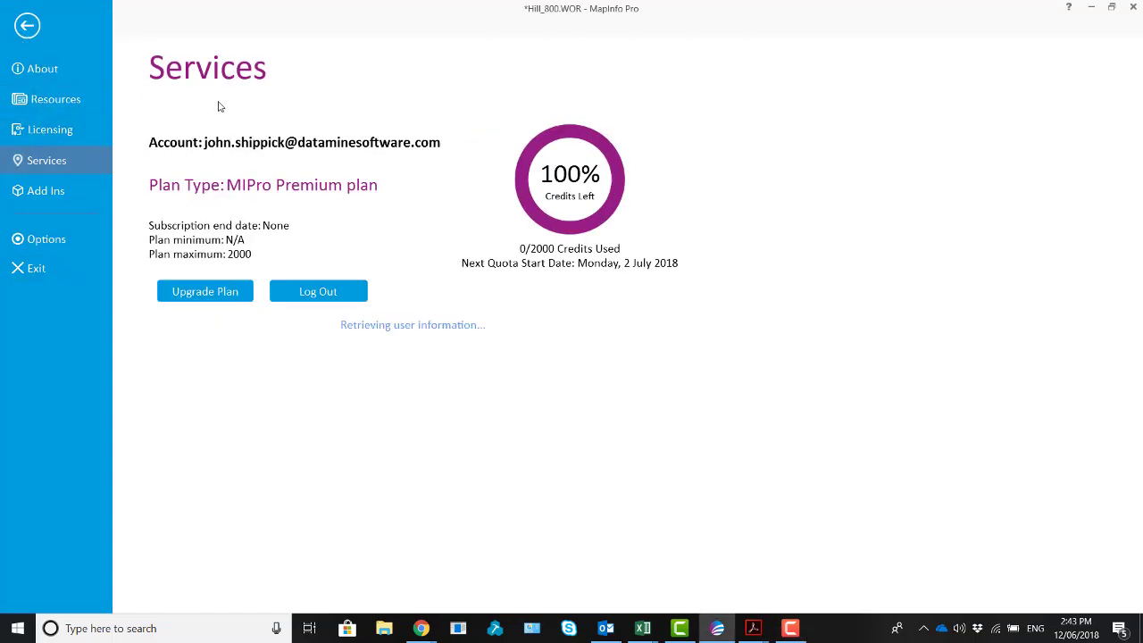
left_click(27, 26)
left_click(787, 71)
left_click(788, 174)
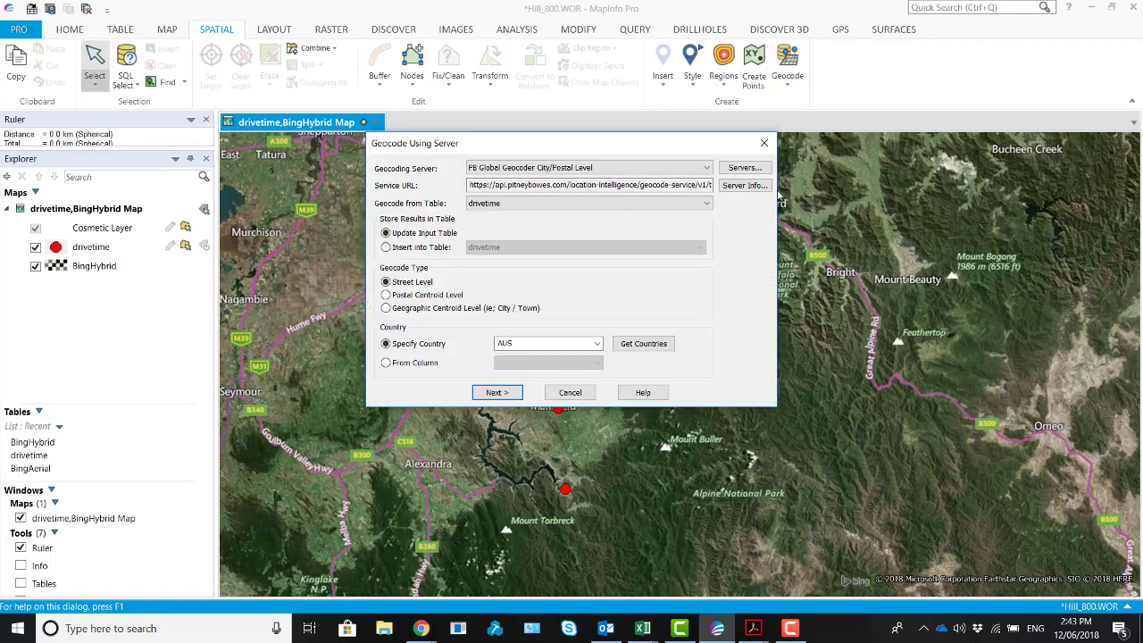
left_click(570, 392)
Generate 5 and 10 minute driving regions from the drivetime points into drivetime_DT, using the Overwrite output mode.
left_click(720, 85)
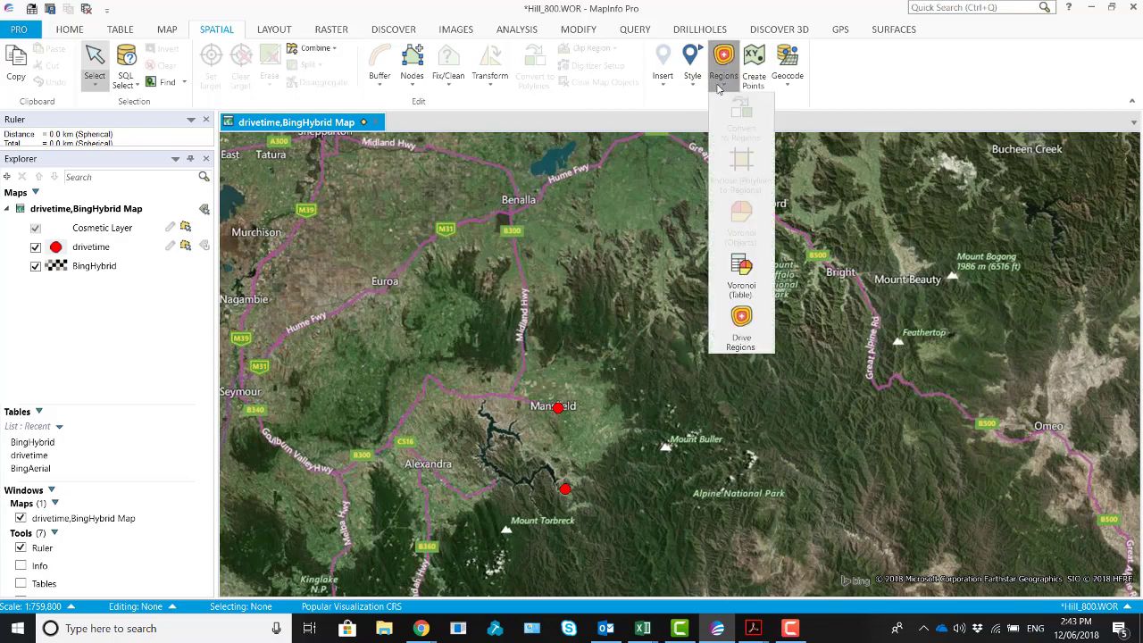
left_click(741, 326)
left_click(1038, 183)
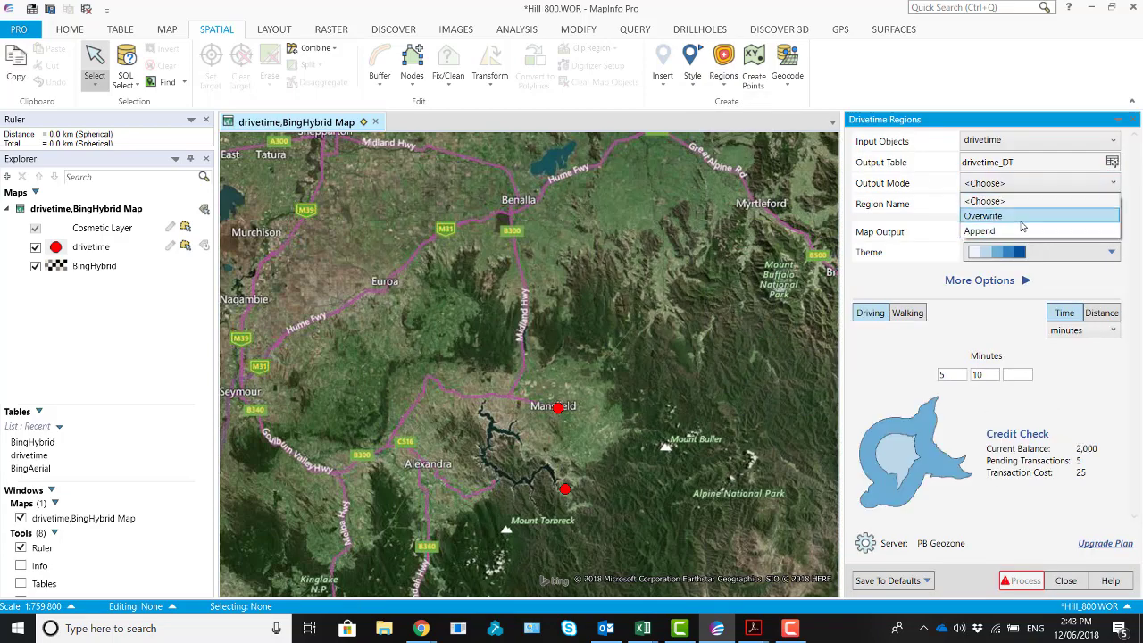
left_click(1025, 217)
left_click(1020, 580)
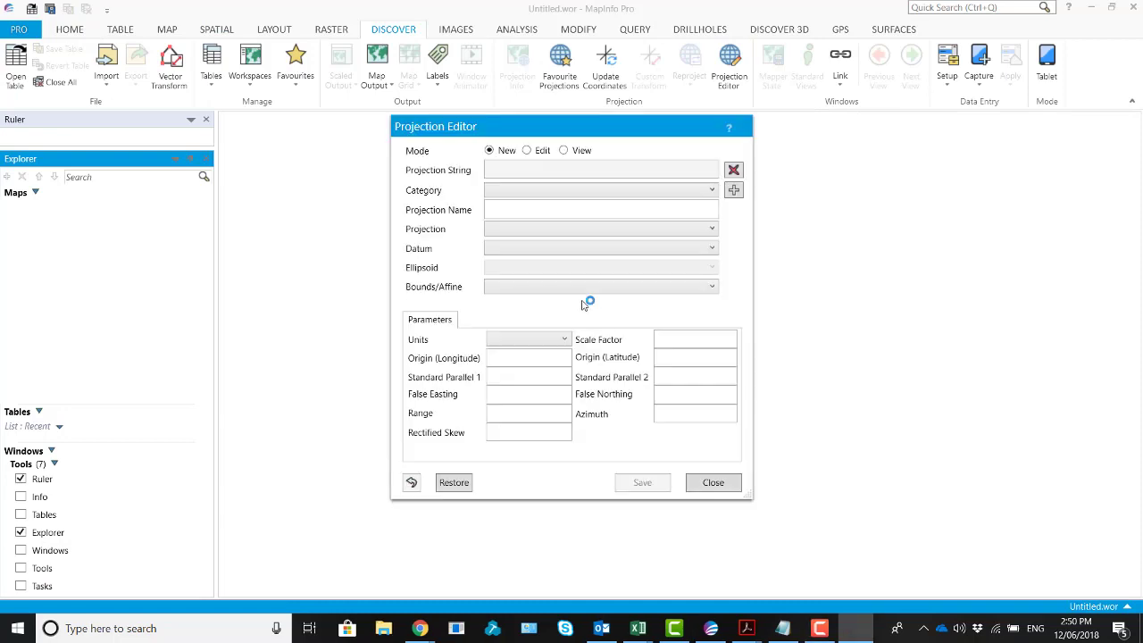
Paste the copied Border_City projection string as a new projection and save it under the My Affine System category.
right_click(519, 170)
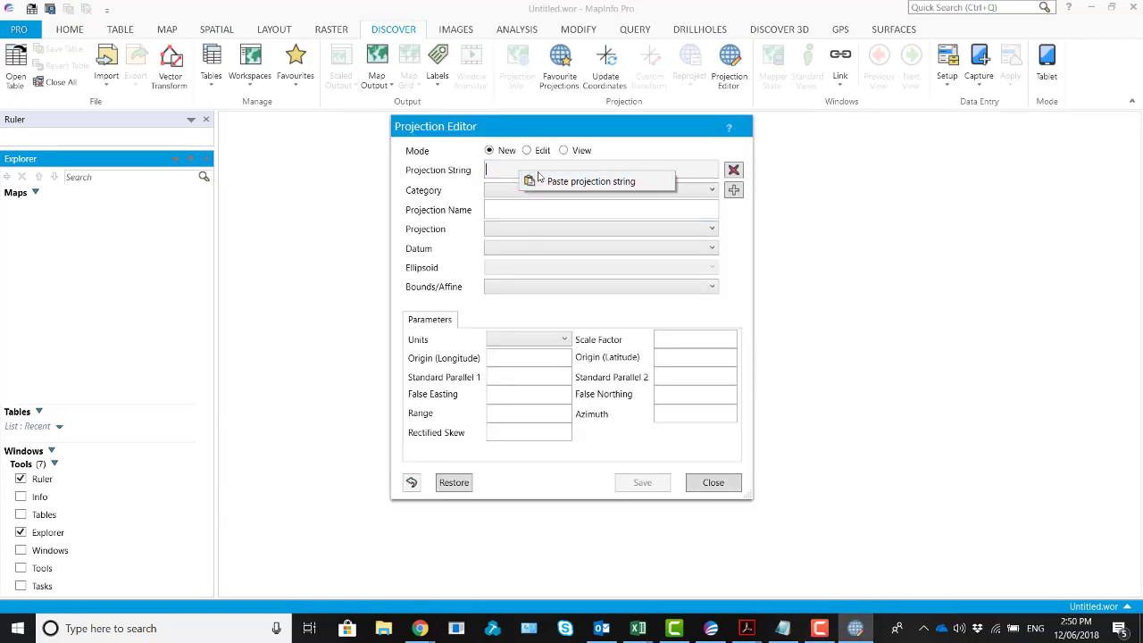
left_click(562, 188)
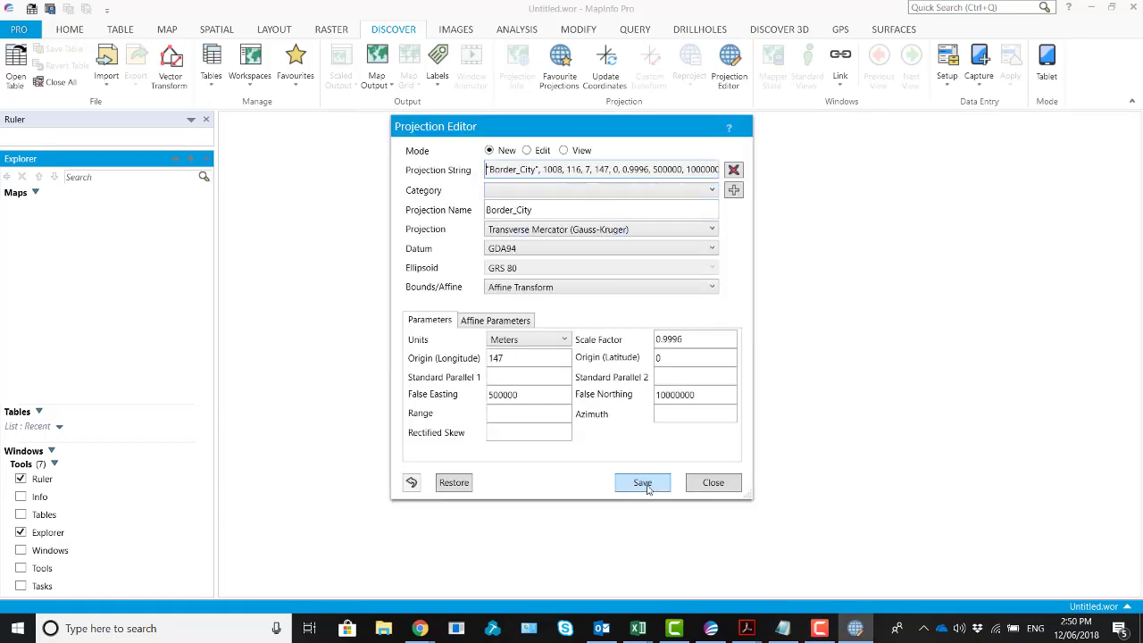
left_click(598, 190)
scroll(603, 355, "down", 10)
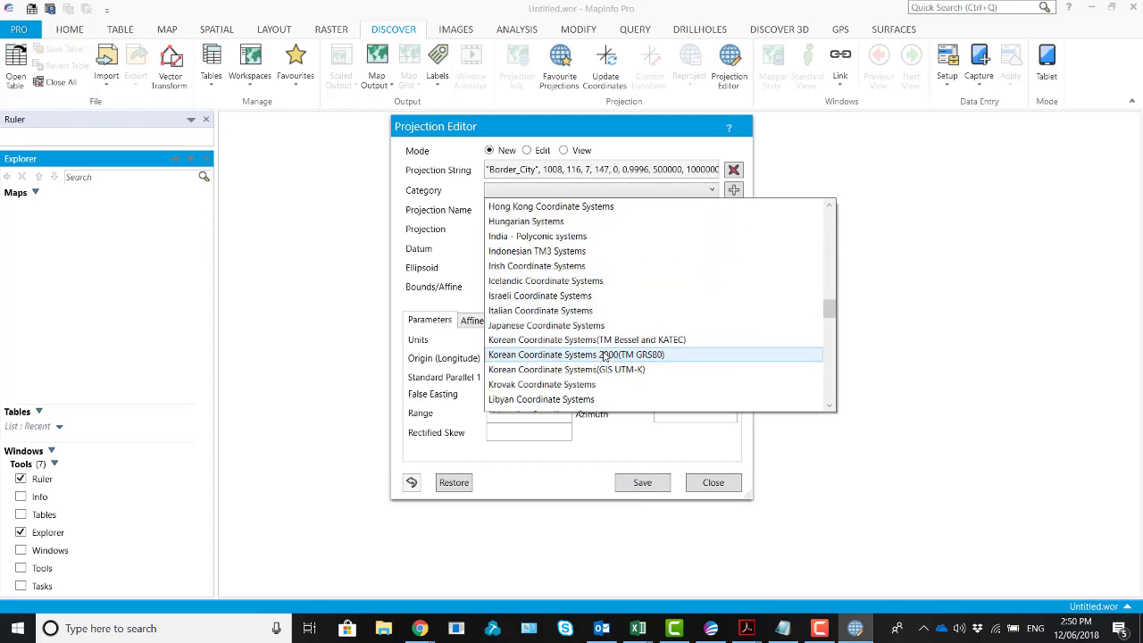
scroll(603, 356, "down", 15)
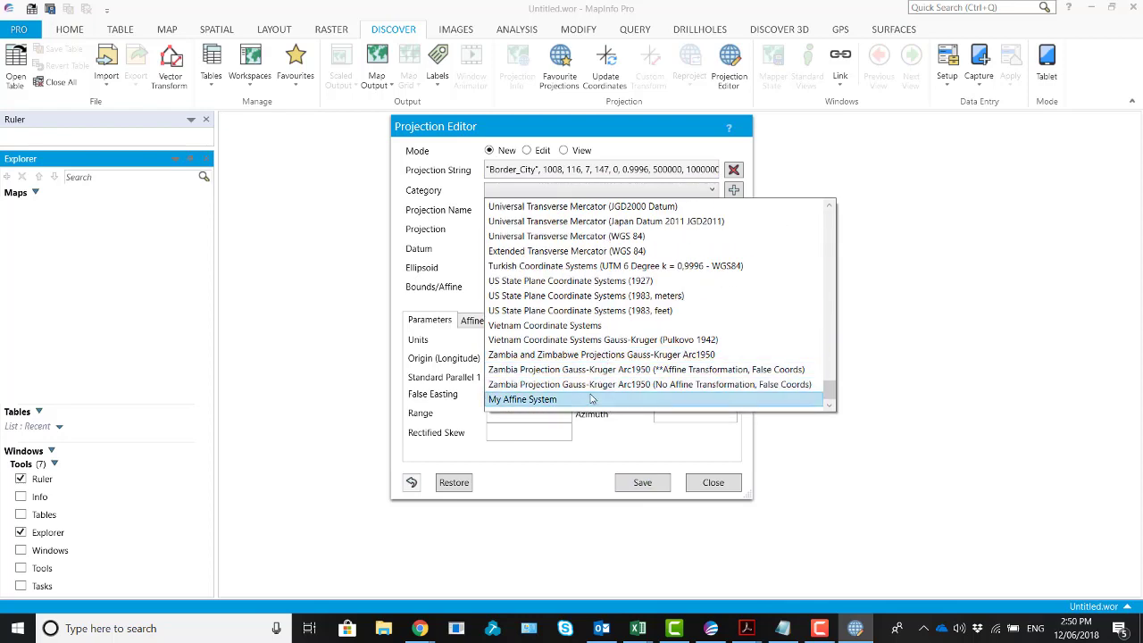
left_click(593, 399)
left_click(628, 483)
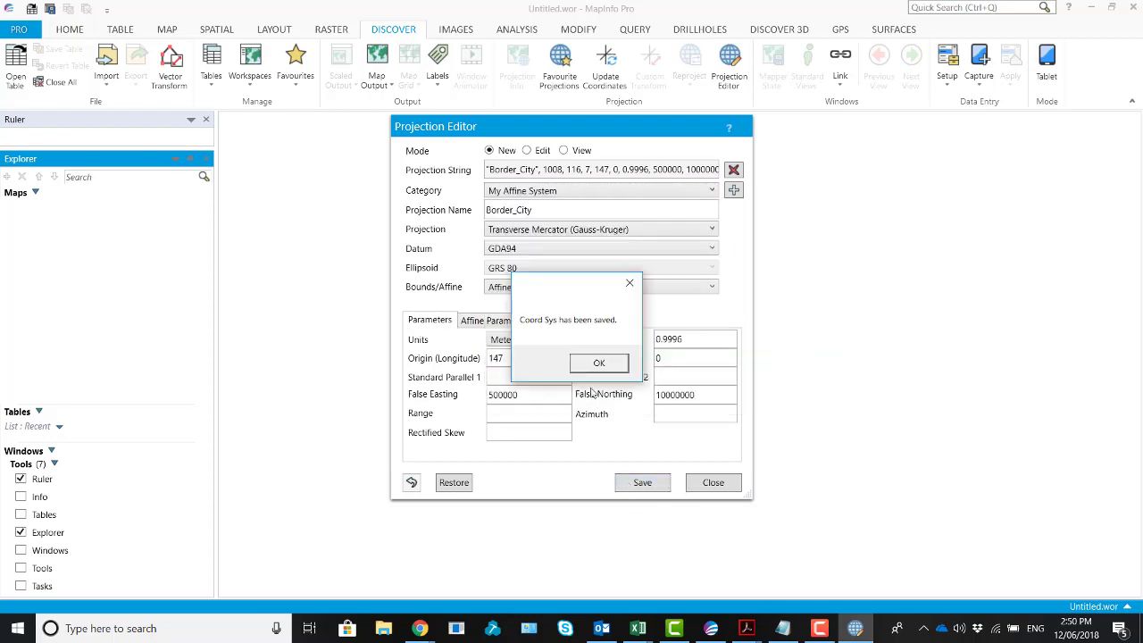
left_click(587, 366)
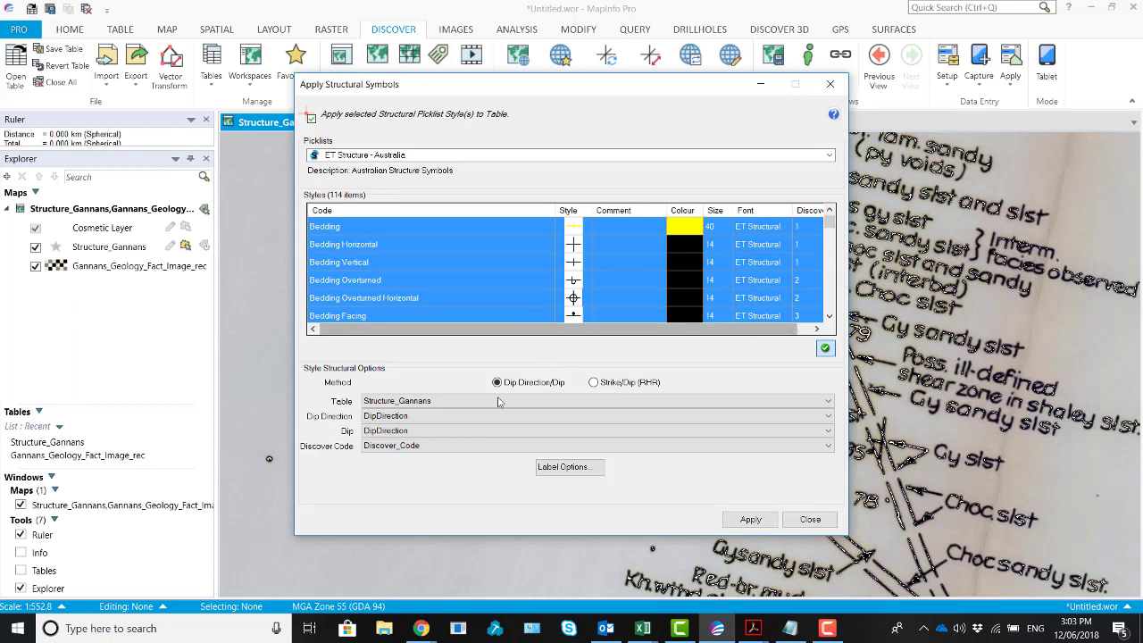
Apply the structural symbols to Structure_Gannans with the Strike/Dip (RHR) method, using the Strike column for strike.
left_click(596, 383)
left_click(616, 416)
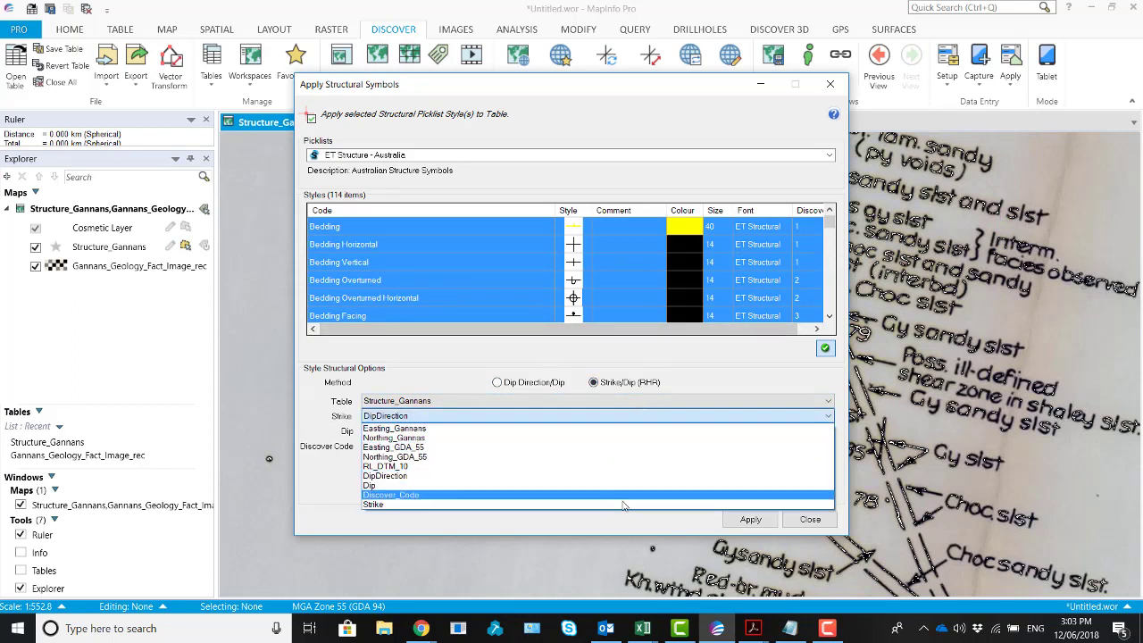
left_click(623, 504)
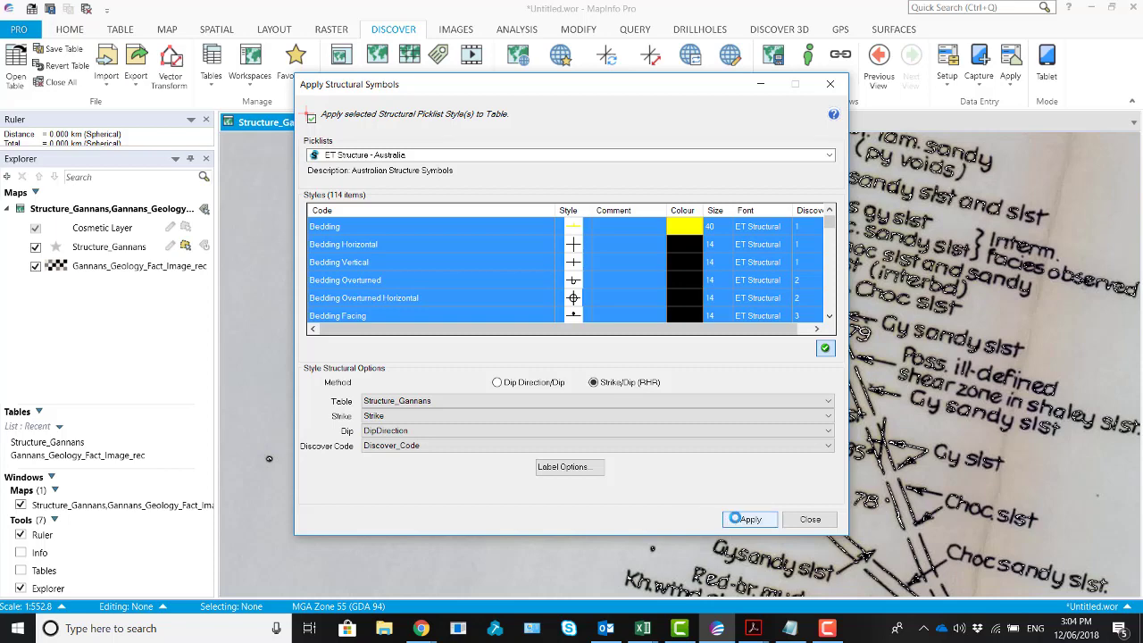
left_click(734, 519)
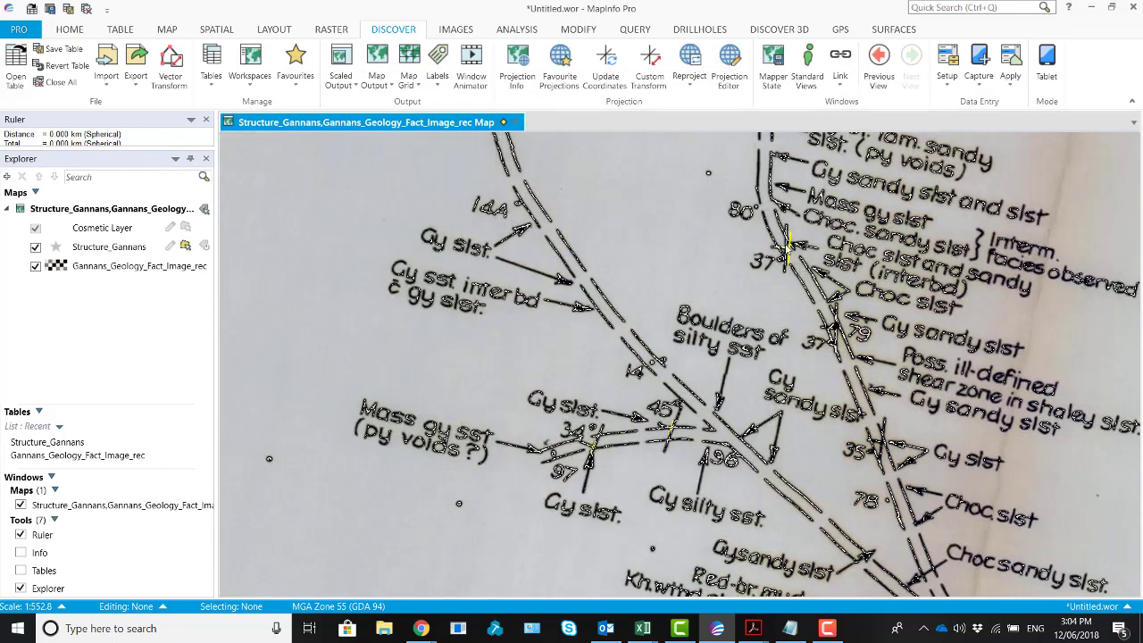
scroll(787, 246, "down", 1)
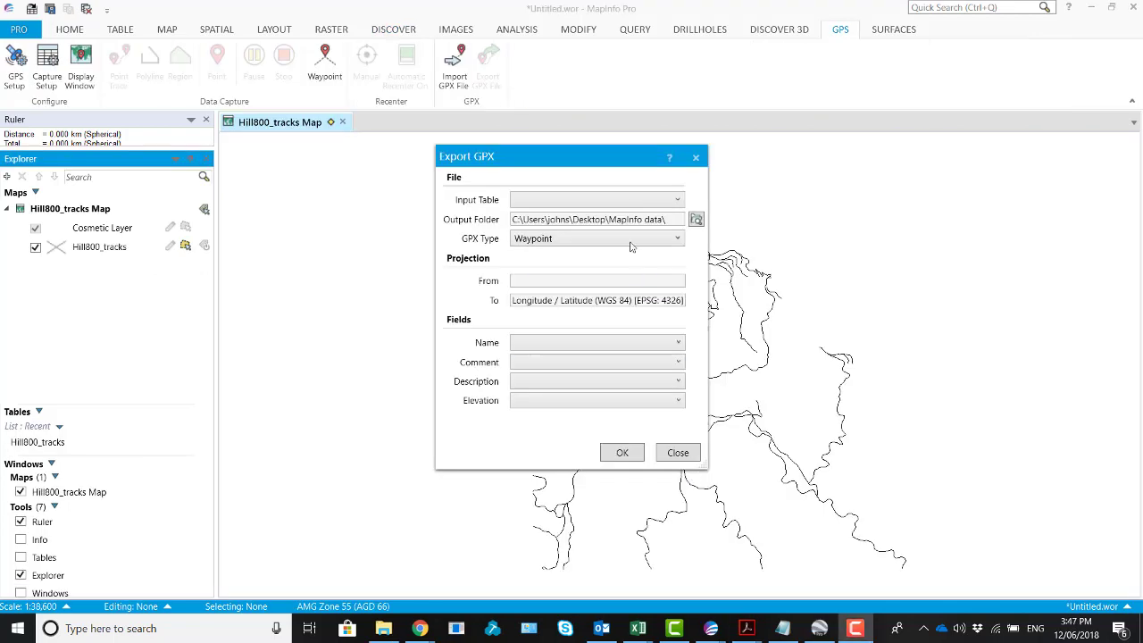
Export the Hill800_tracks table to GPX as type Track.
left_click(625, 201)
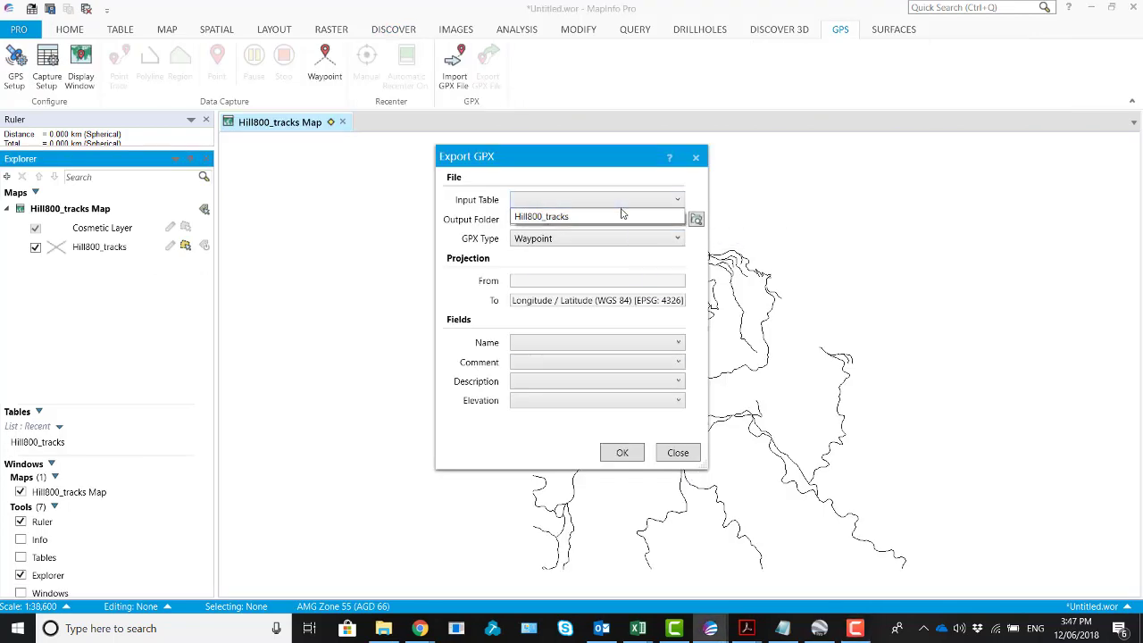
left_click(619, 215)
left_click(611, 238)
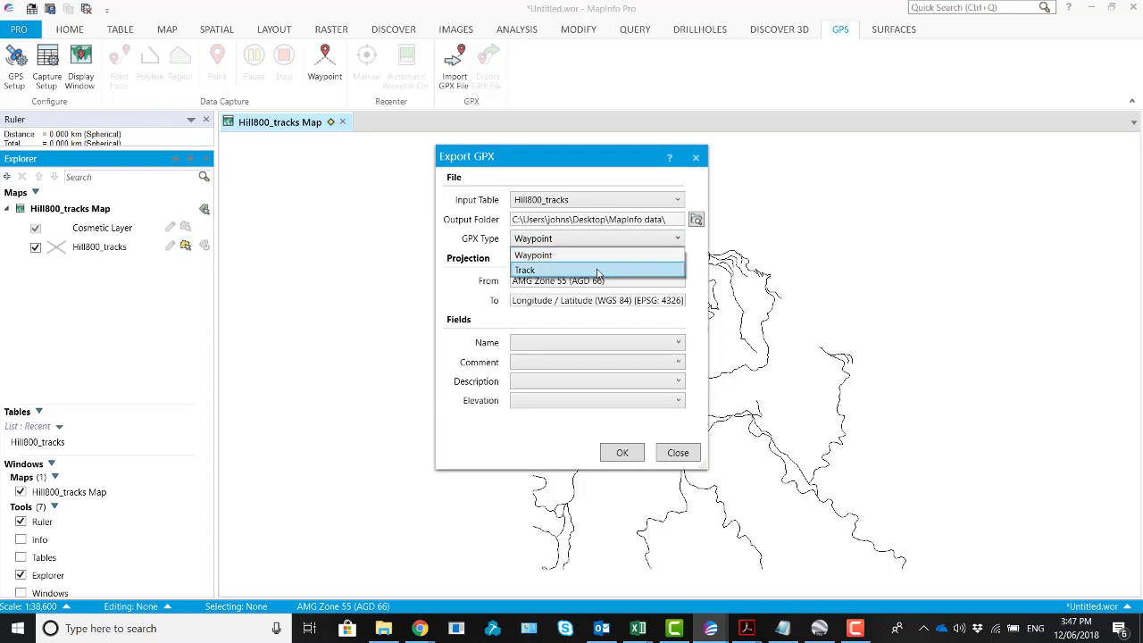
left_click(599, 272)
left_click(622, 452)
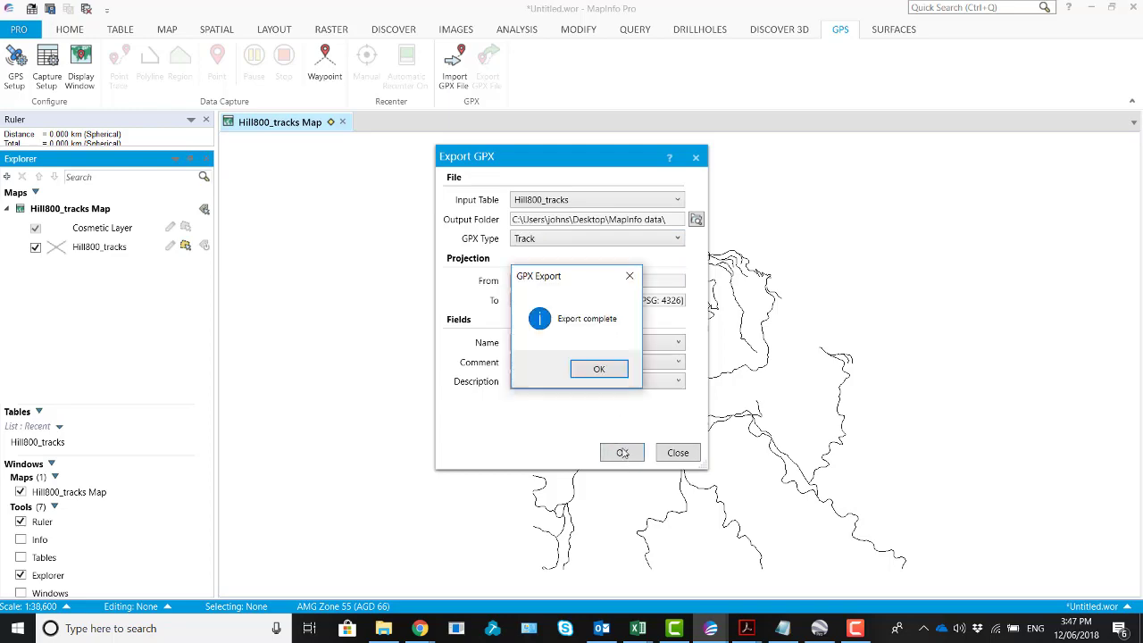
left_click(600, 370)
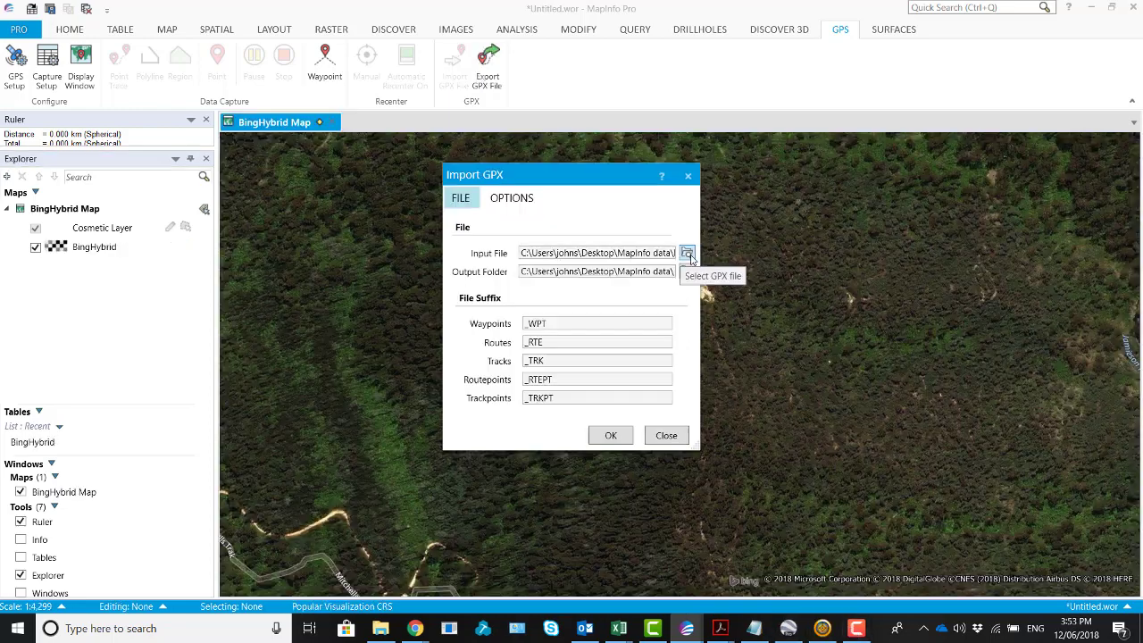
Import the Hill800_Collar.gpx file from the MapInfo data folder.
left_click(686, 253)
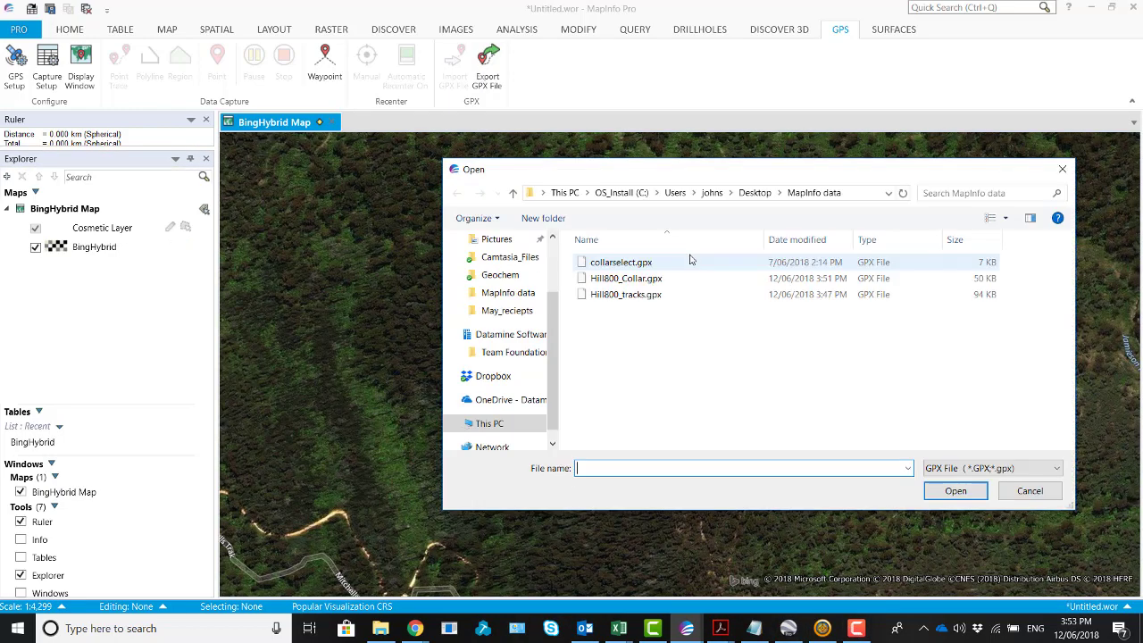
left_click(625, 280)
left_click(939, 490)
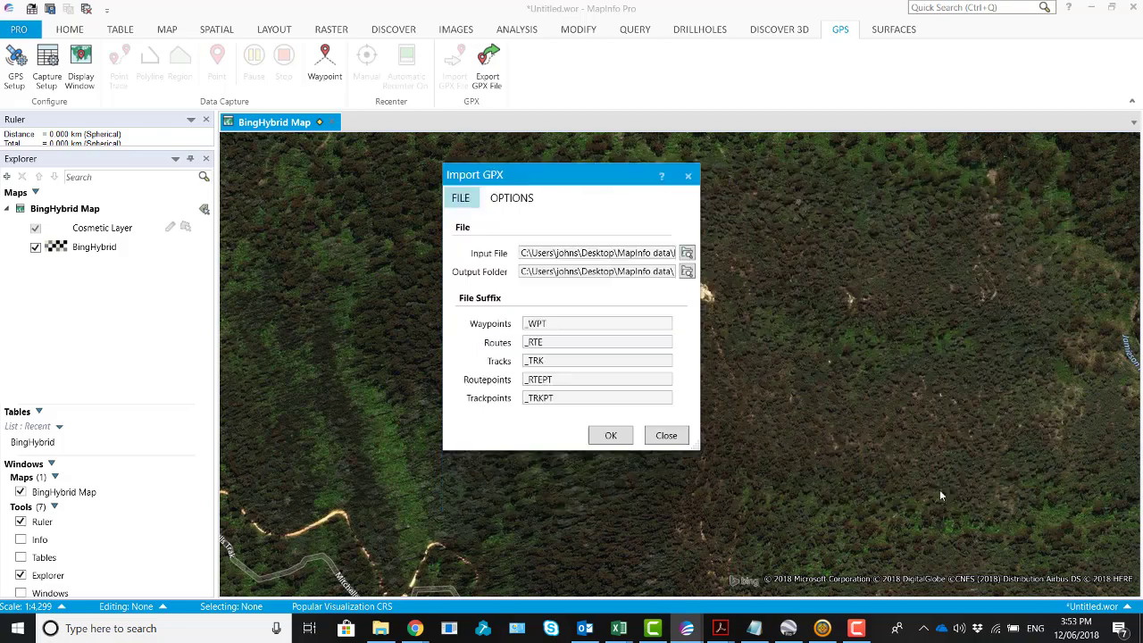
left_click(629, 441)
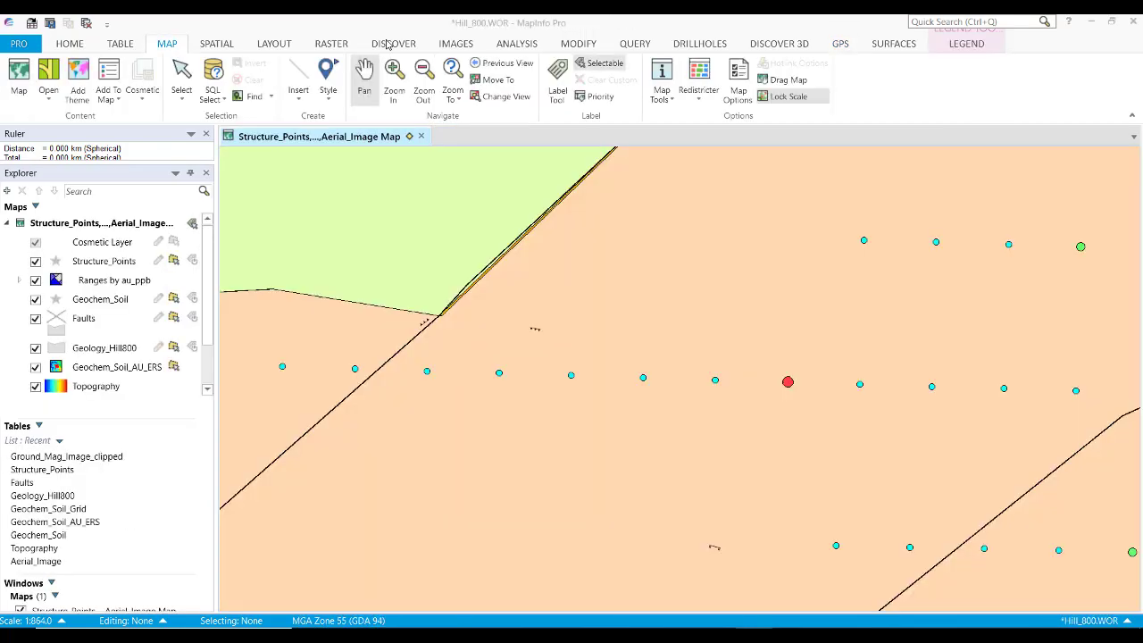
Step back repeatedly through the previous views of the Structure_Points map.
left_click(394, 43)
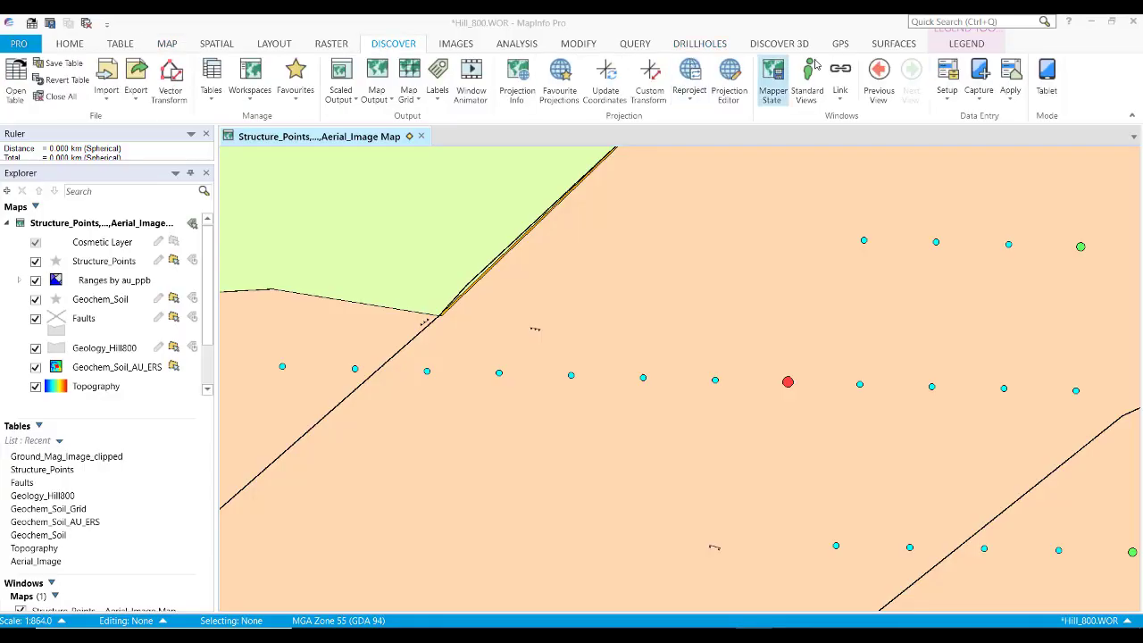
left_click(880, 81)
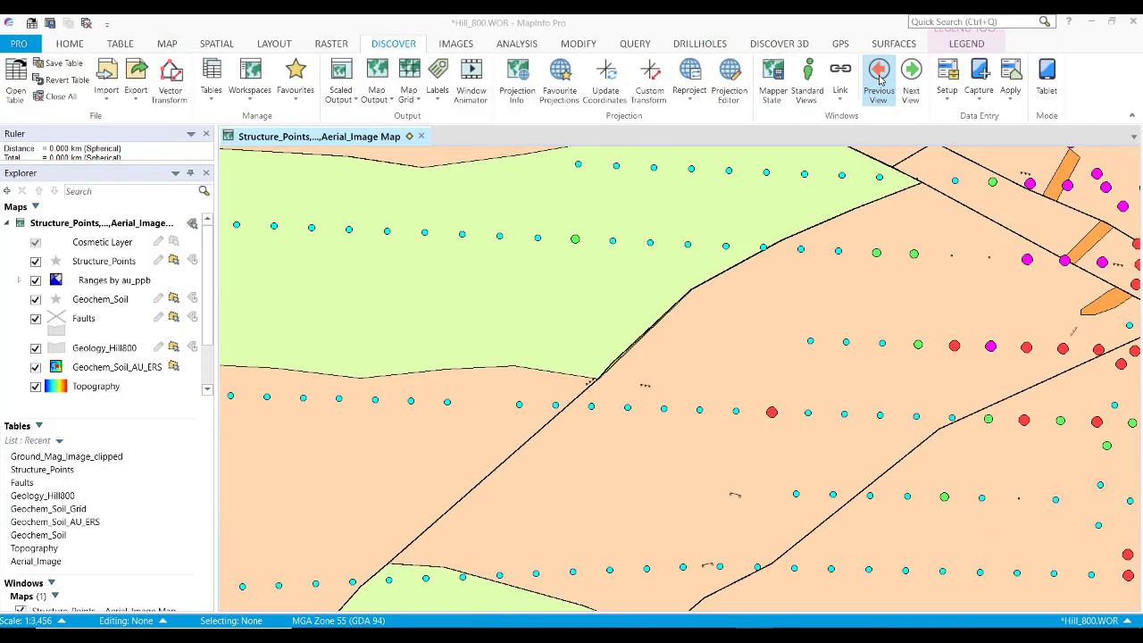
left_click(879, 80)
left_click(879, 80)
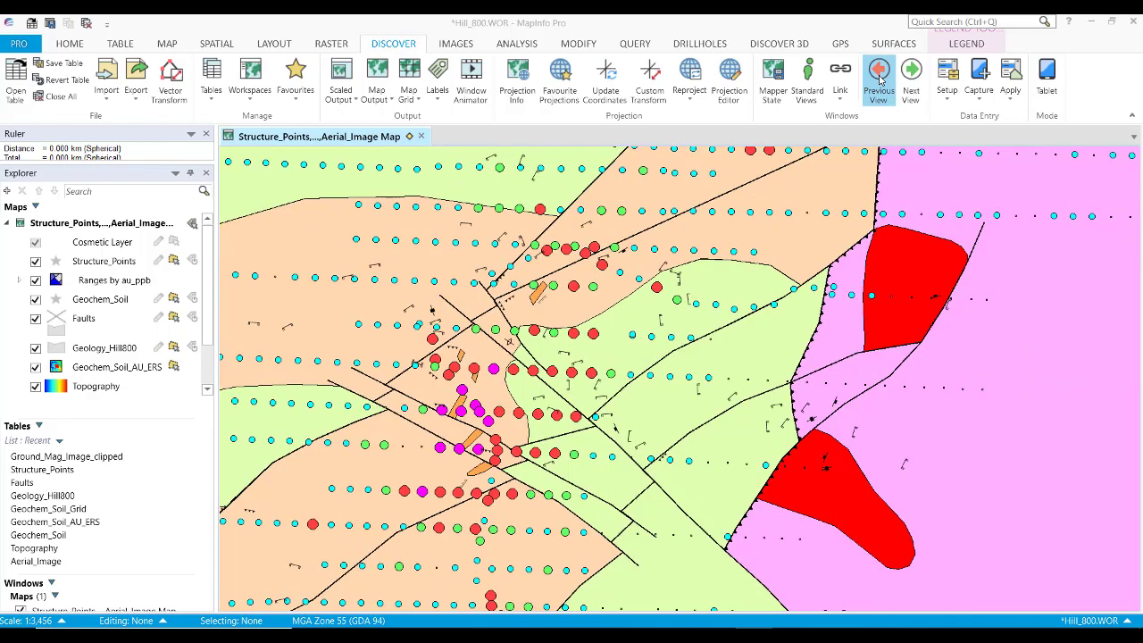
left_click(880, 80)
left_click(879, 80)
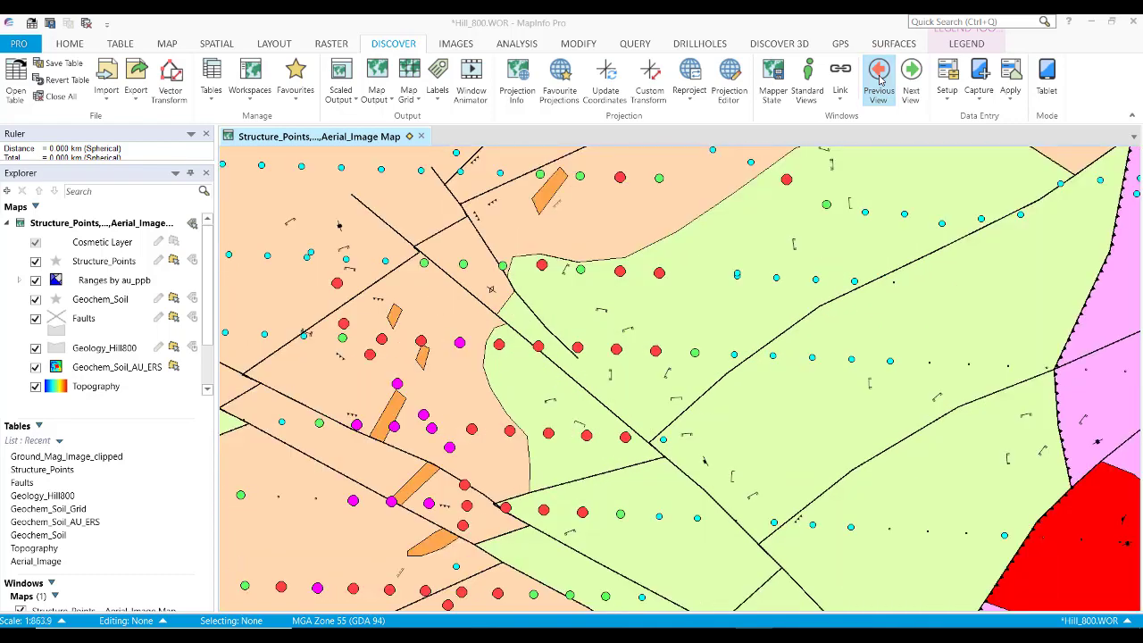
left_click(879, 80)
left_click(880, 80)
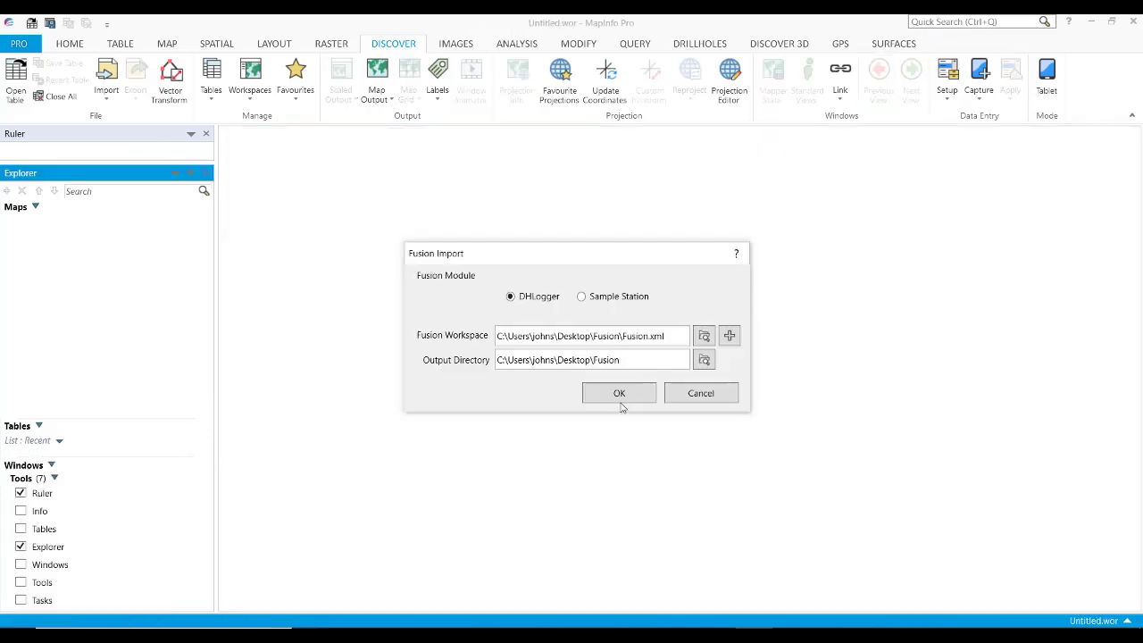
Start the DHLogger Fusion import and include the Collar, Survey, Major and Sample data tables.
left_click(619, 398)
key("Return")
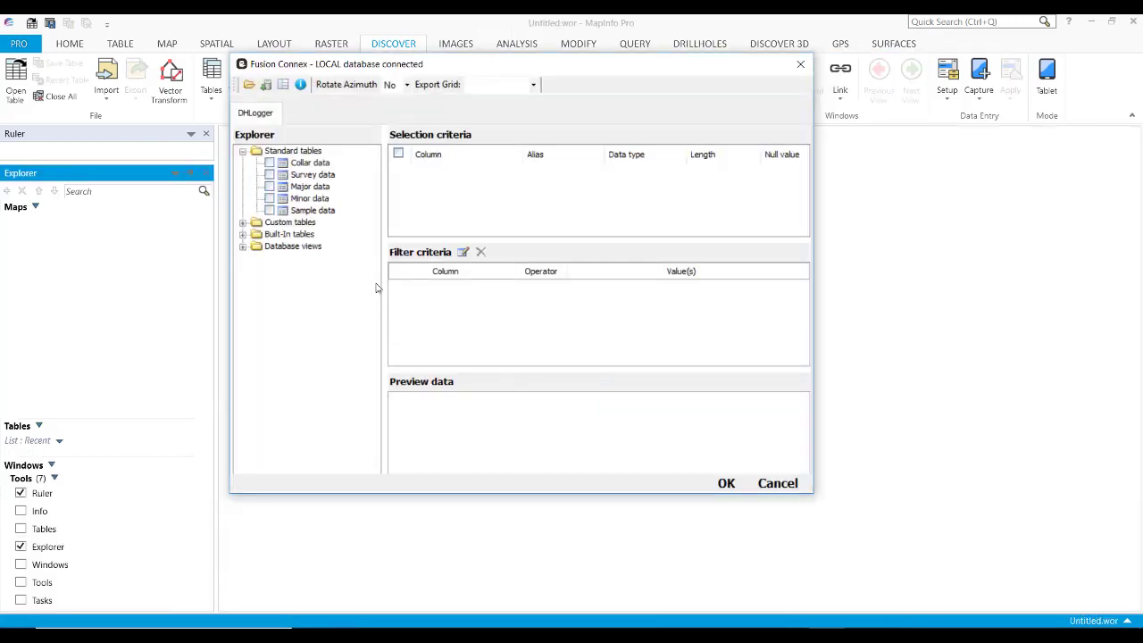
left_click(269, 162)
left_click(268, 175)
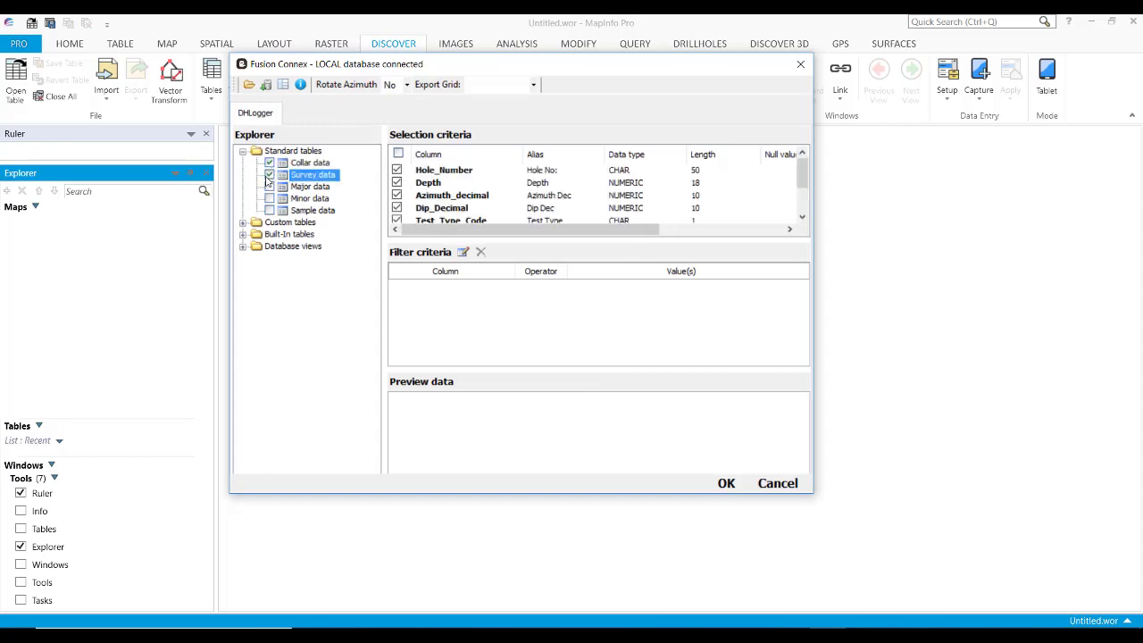
left_click(269, 186)
left_click(270, 211)
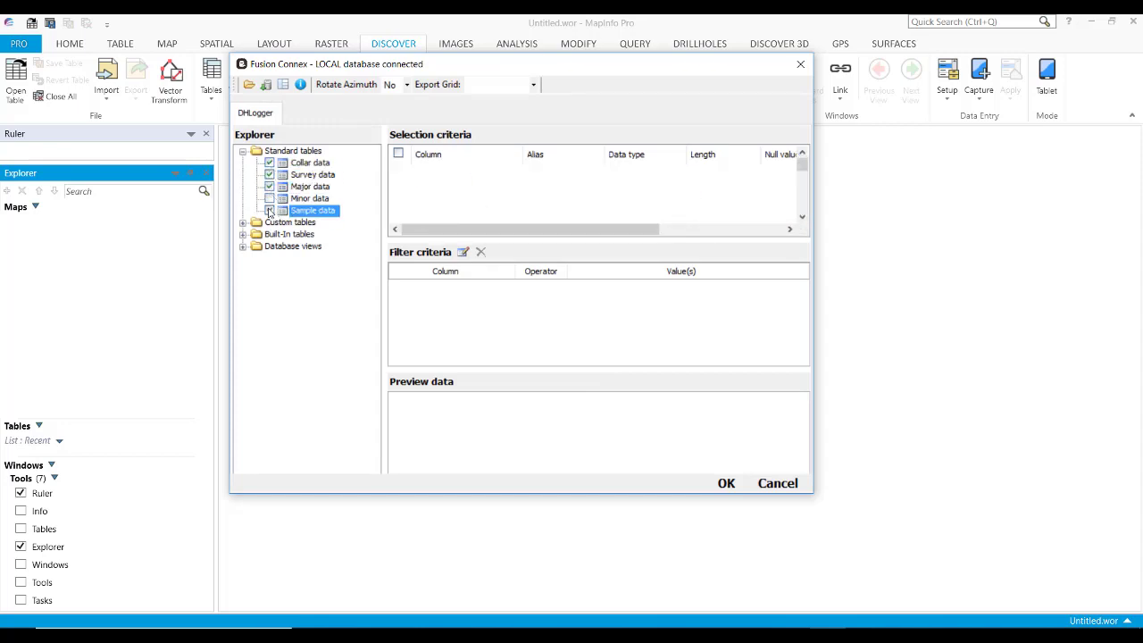
Add the Ag_gpt_Lab and Cu_Per_Lab columns to the sample data and import the tables in the Border_City projection.
scroll(394, 183, "down", 1)
left_click(395, 183)
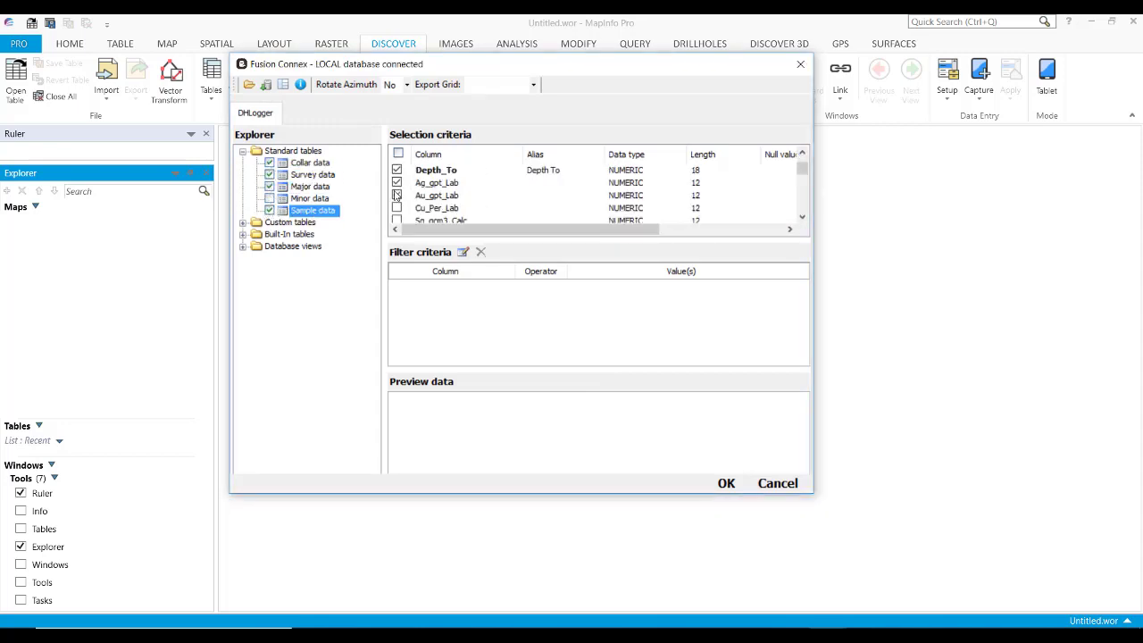
left_click(396, 208)
left_click(725, 483)
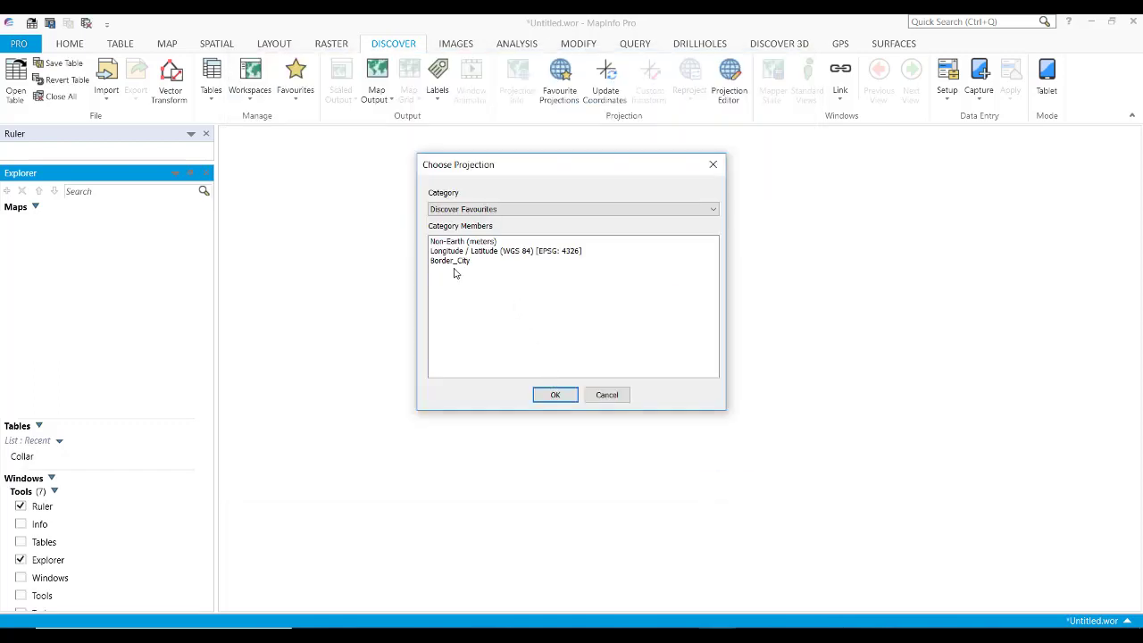
left_click(451, 261)
left_click(555, 393)
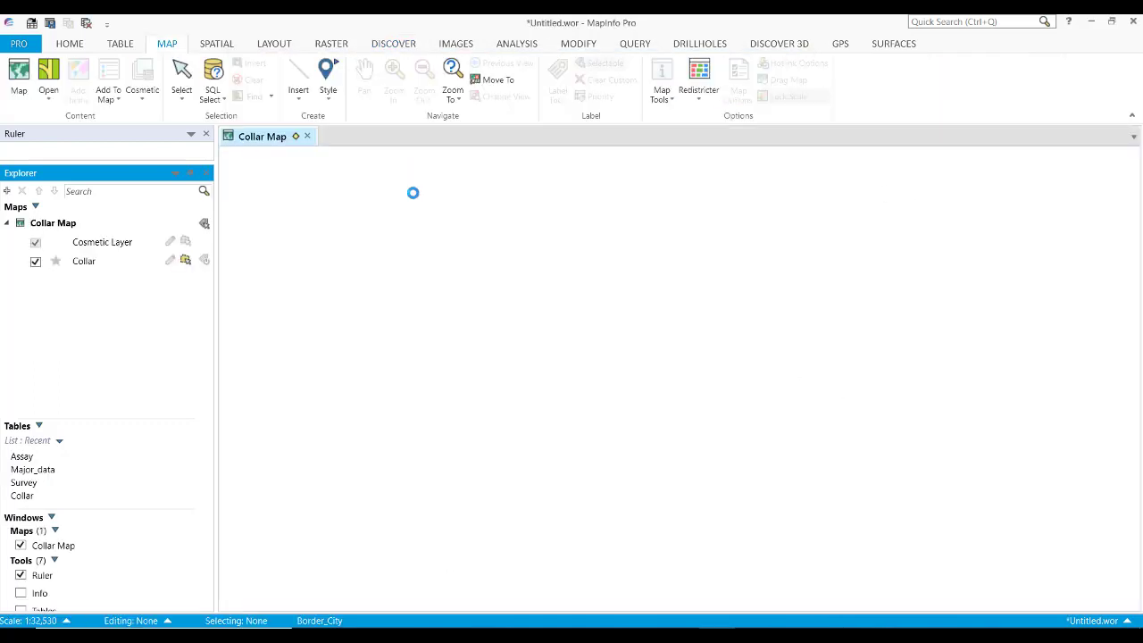
Add the Bing Hybrid basemap beneath the drillhole collars in the Collar map.
left_click(48, 89)
left_click(166, 259)
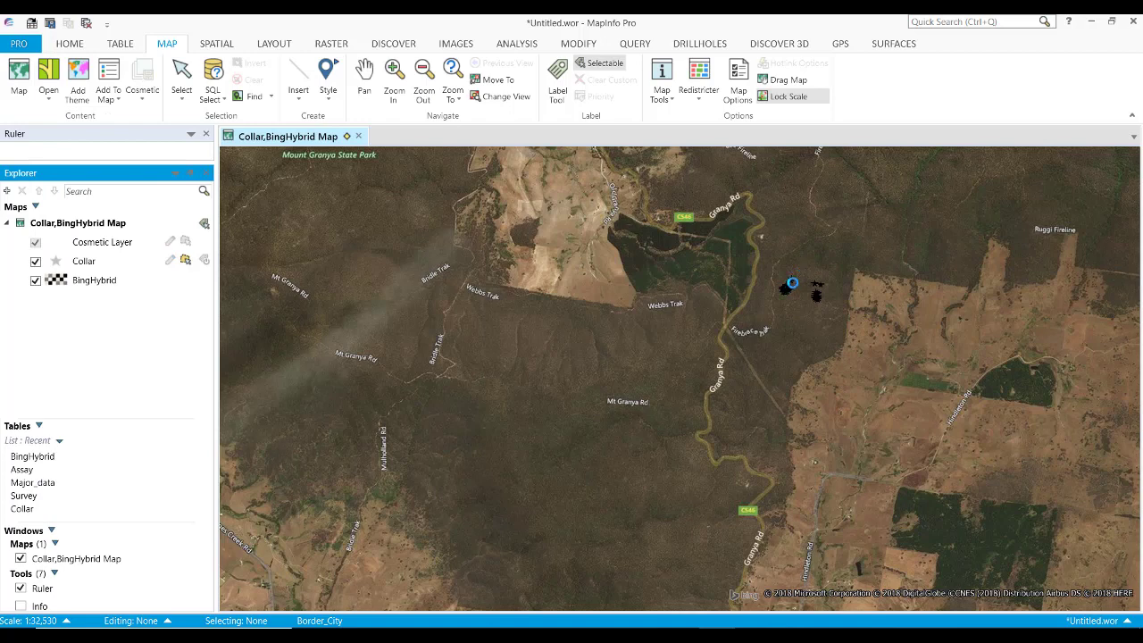
scroll(792, 283, "up", 1)
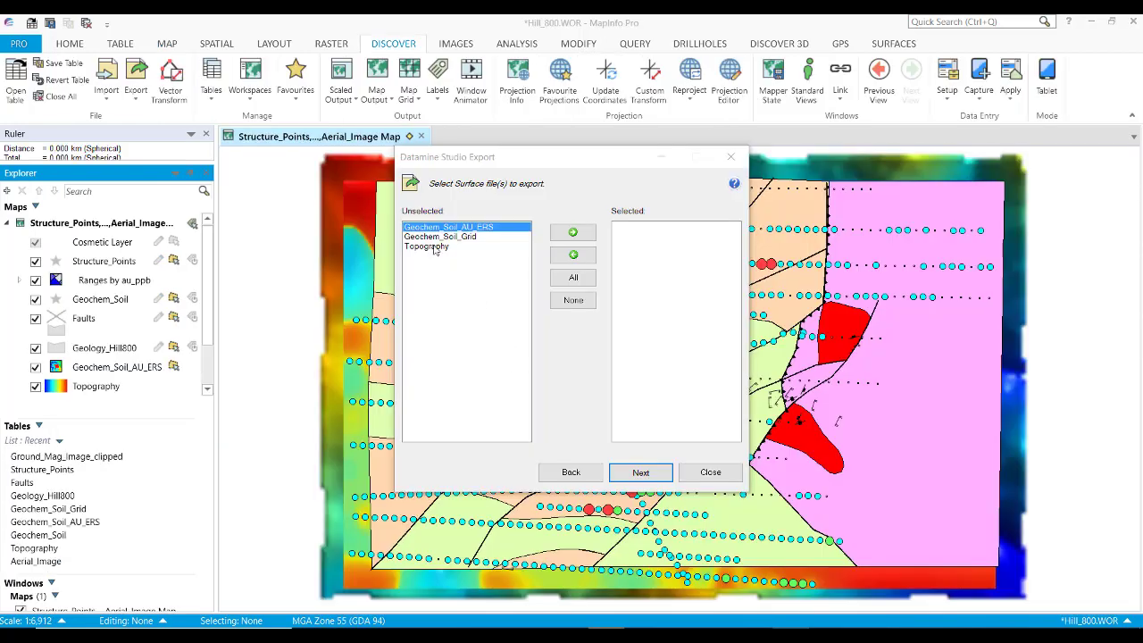
Export Topography as a surface and Geochem_Soil_AU_ERS as a converted image to Datamine Studio.
left_click(437, 251)
left_click(589, 229)
left_click(640, 474)
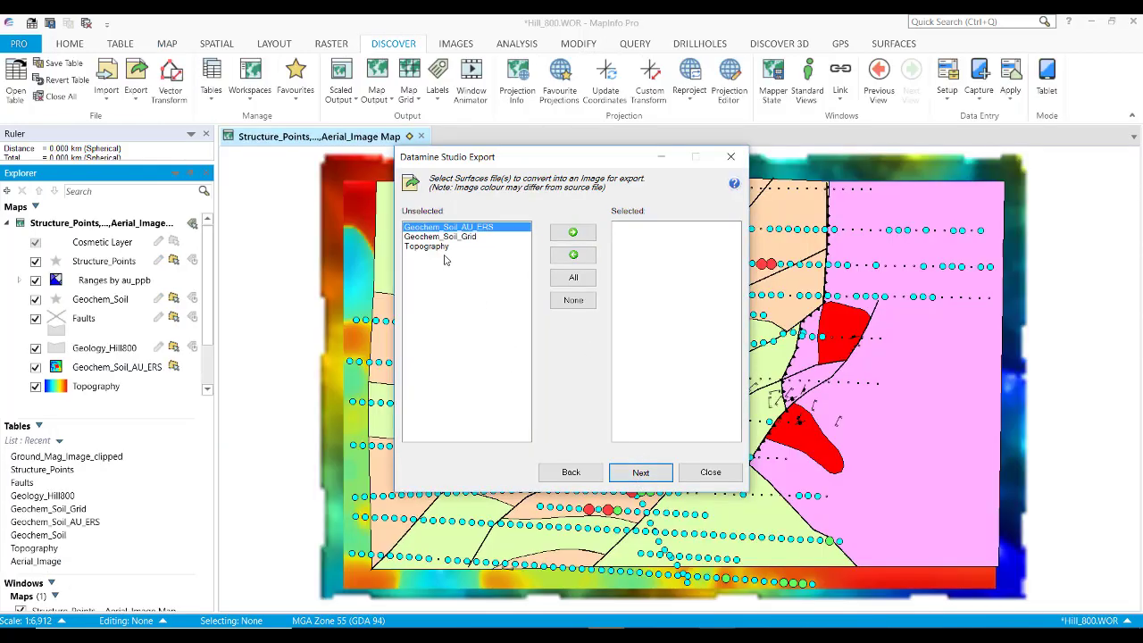
left_click(556, 234)
left_click(642, 473)
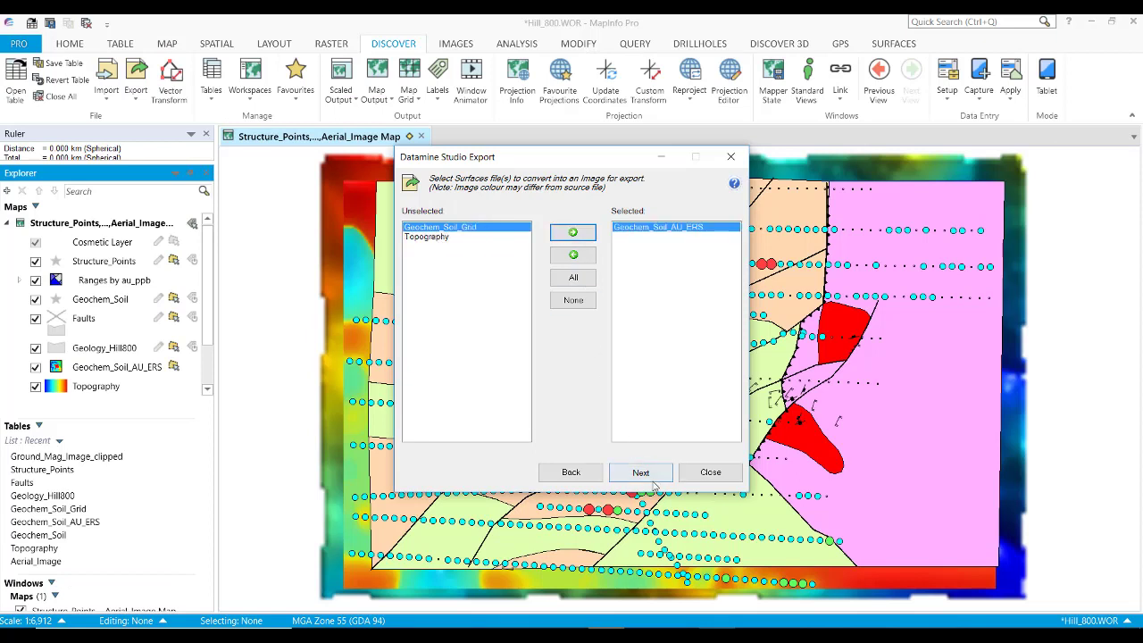
left_click(653, 473)
left_click(596, 382)
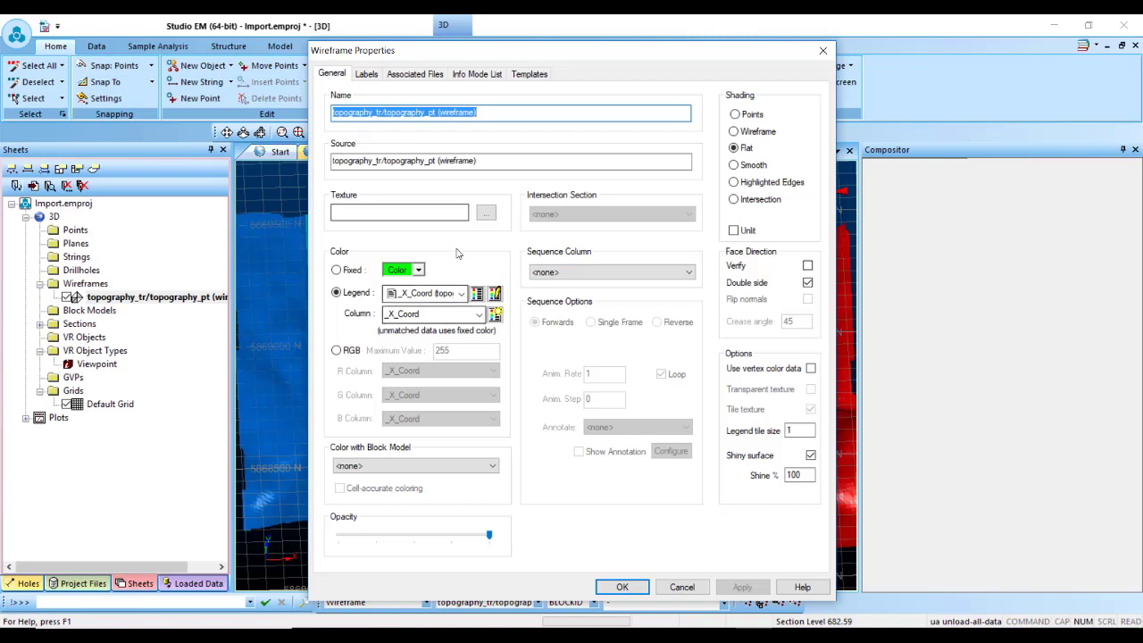
In Studio EM, drape the Geochem_Soil_AU_ERS_g2i.jpg image over the topography wireframe as its texture.
left_click(486, 211)
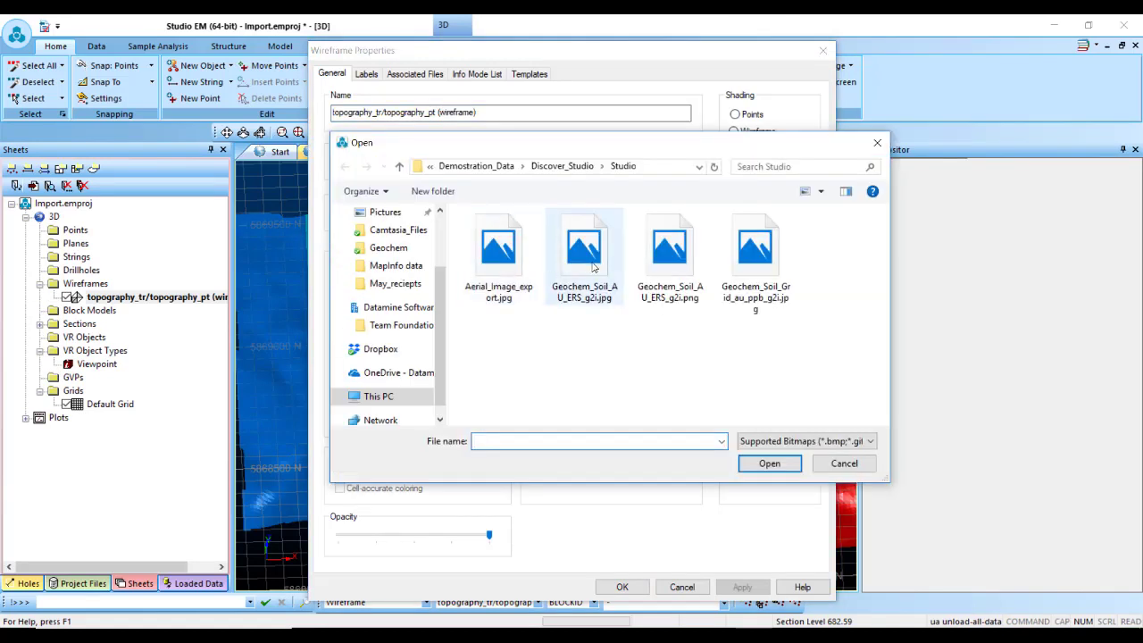
left_click(584, 254)
left_click(767, 467)
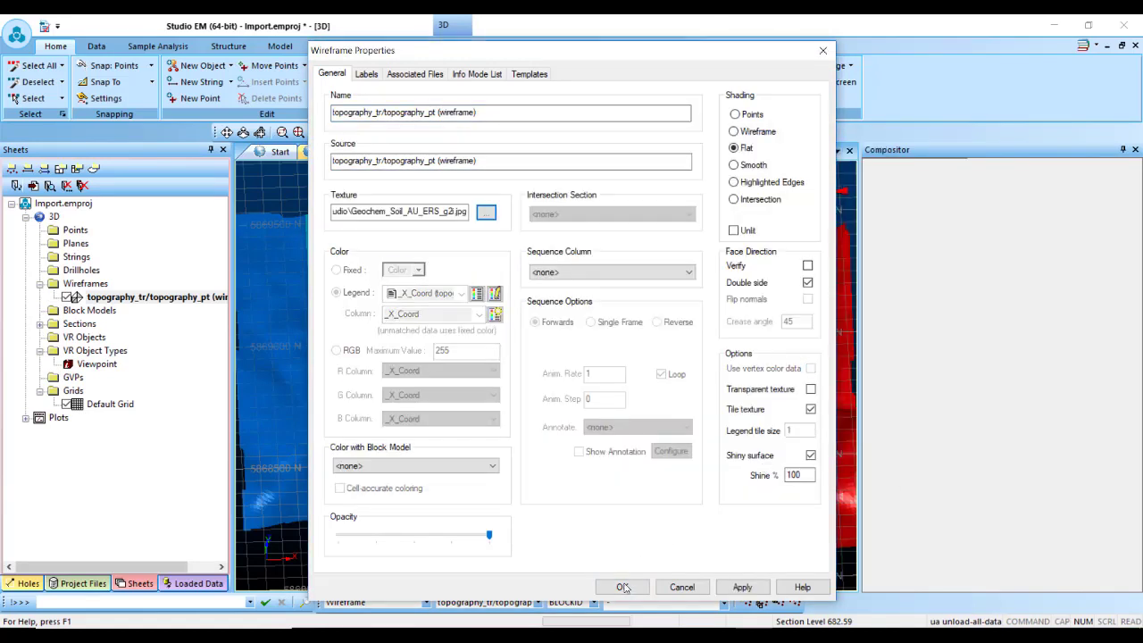
left_click(585, 359)
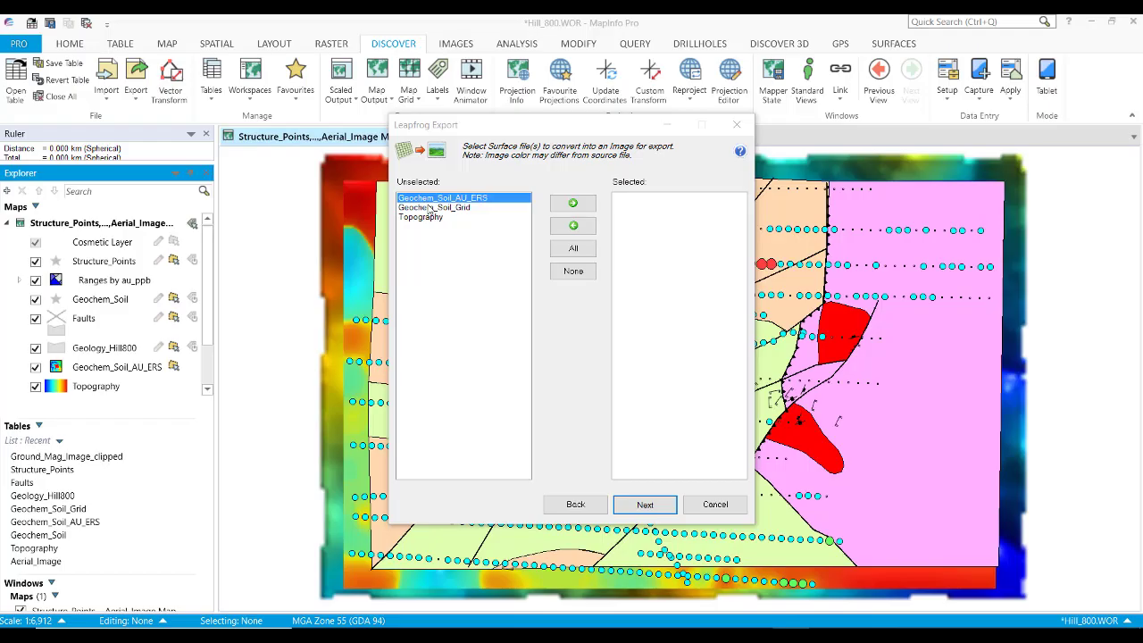
In MapInfo Pro's Leapfrog export, select Geochem_Soil_Grid for conversion to images with the au_ppb, cu_ppm and pb_ppm bands.
left_click(429, 208)
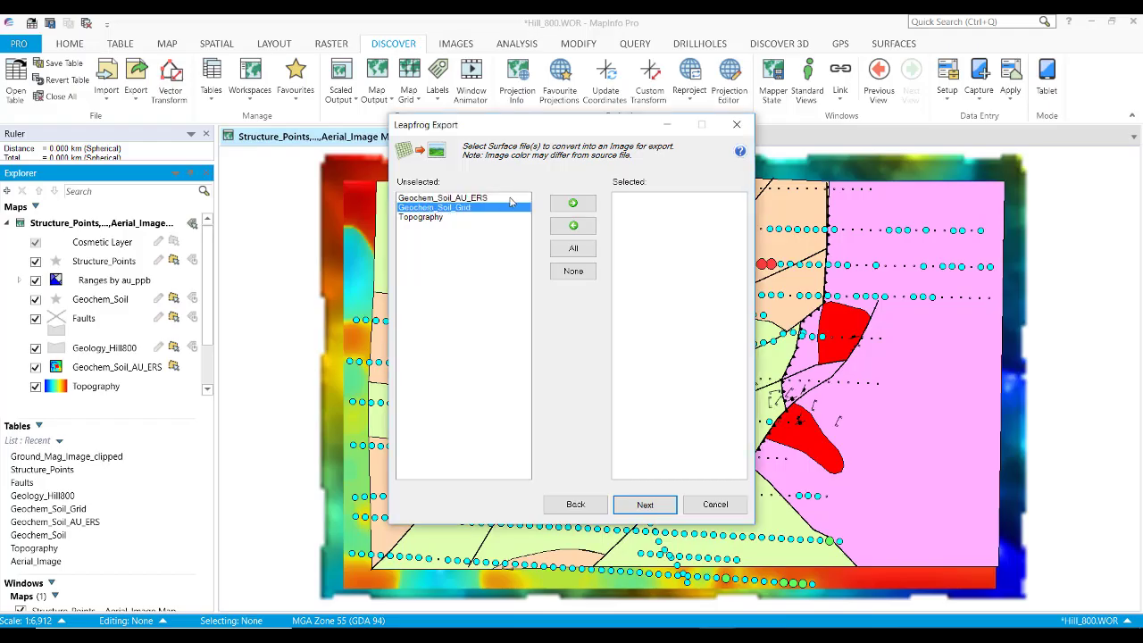
left_click(572, 203)
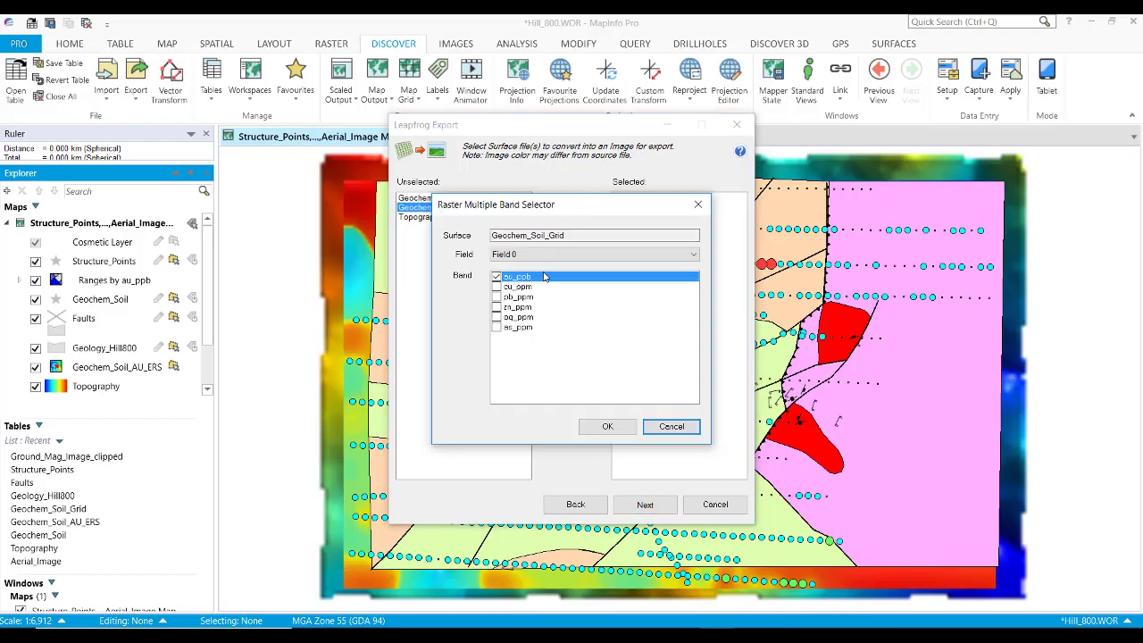
left_click(496, 287)
left_click(496, 296)
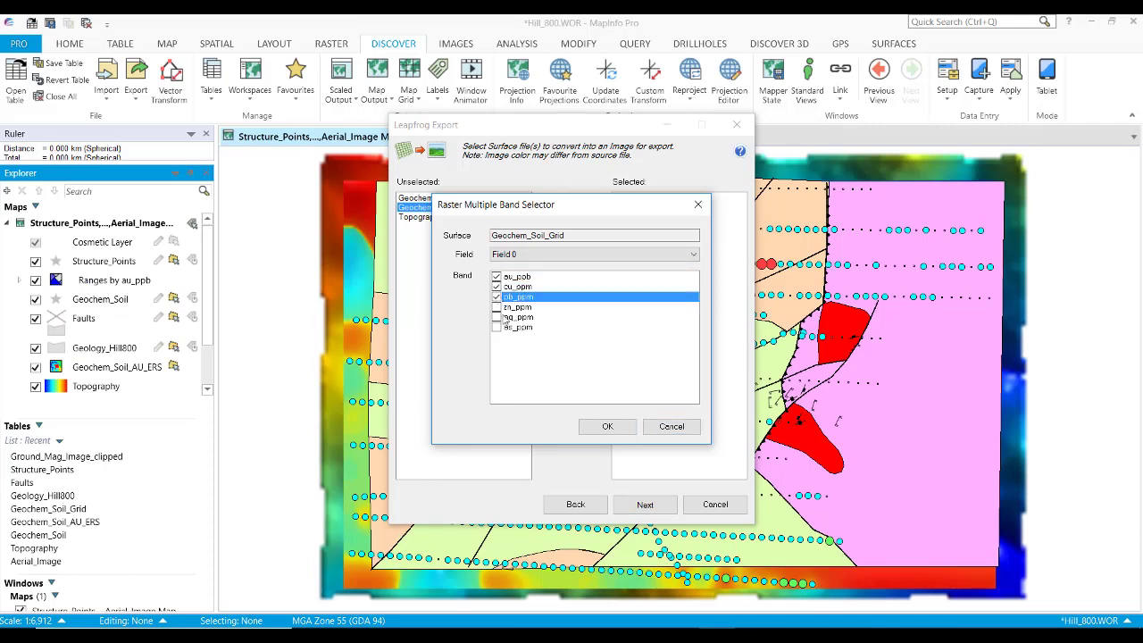
left_click(605, 431)
left_click(637, 502)
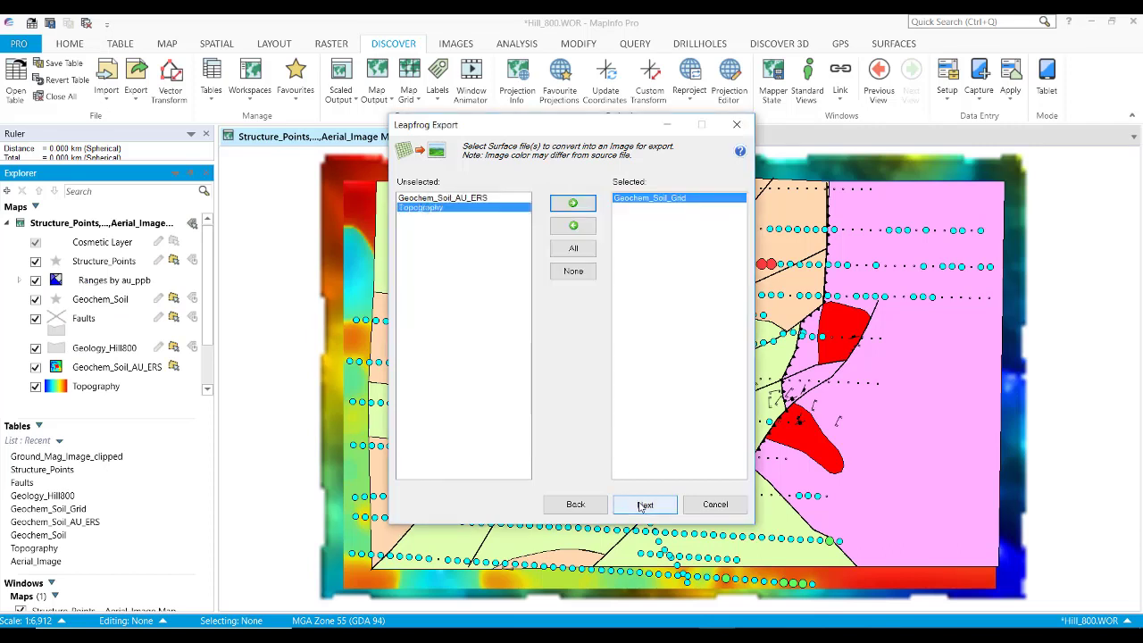
left_click(639, 503)
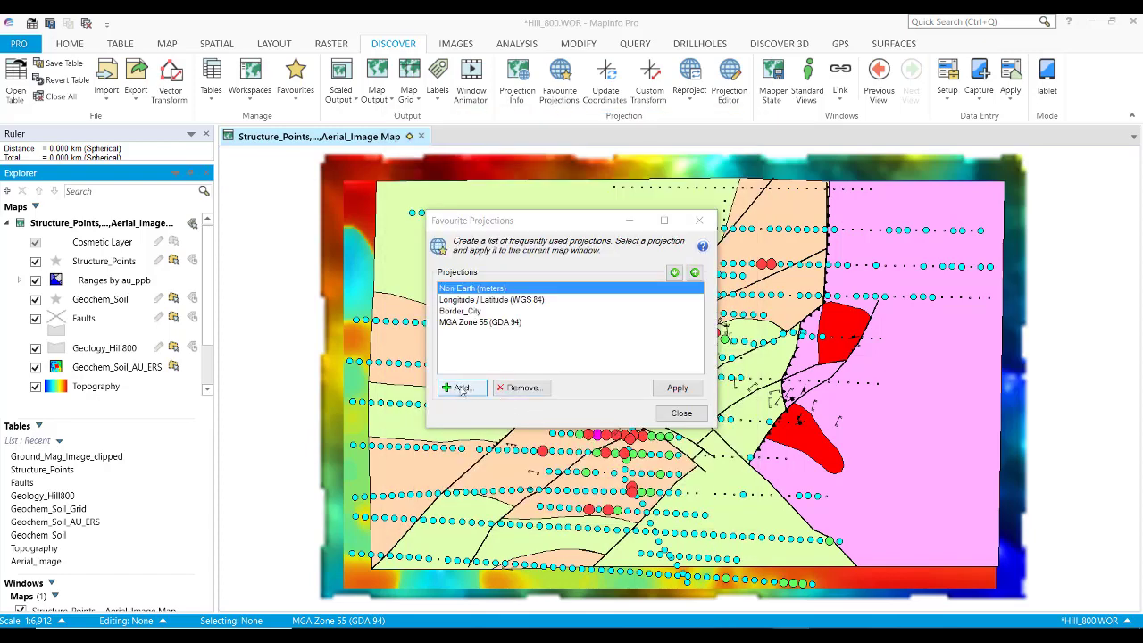
Add MGA2020 Zone 55 (EPSG: 7855) from the Map Grid of Australia 2020 category to the favourite projections.
left_click(460, 389)
left_click(508, 212)
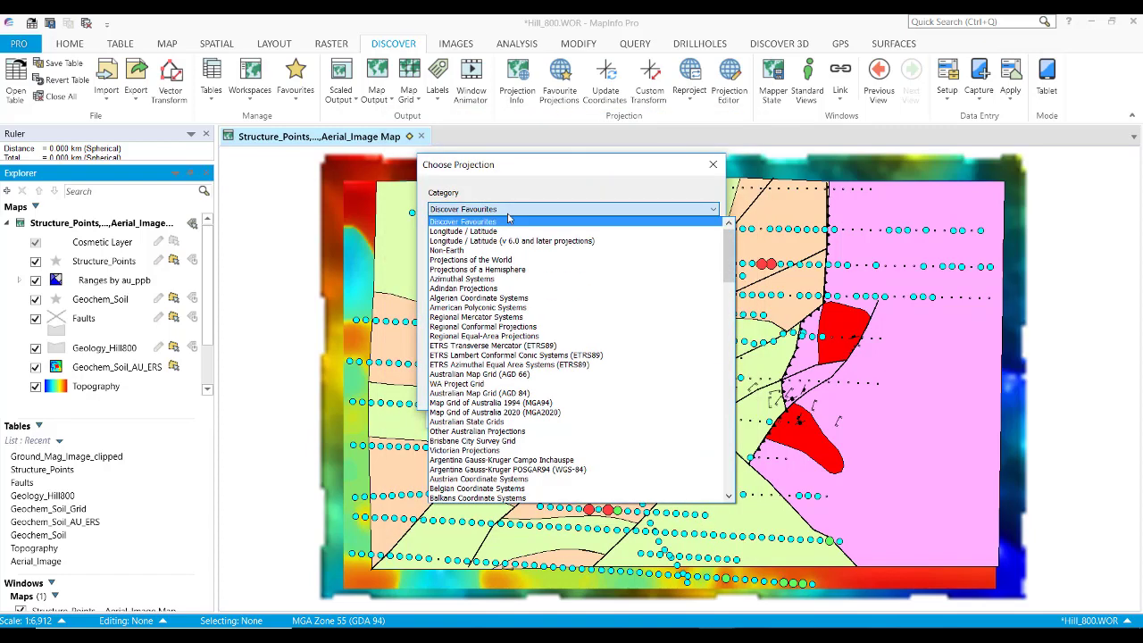
left_click(536, 414)
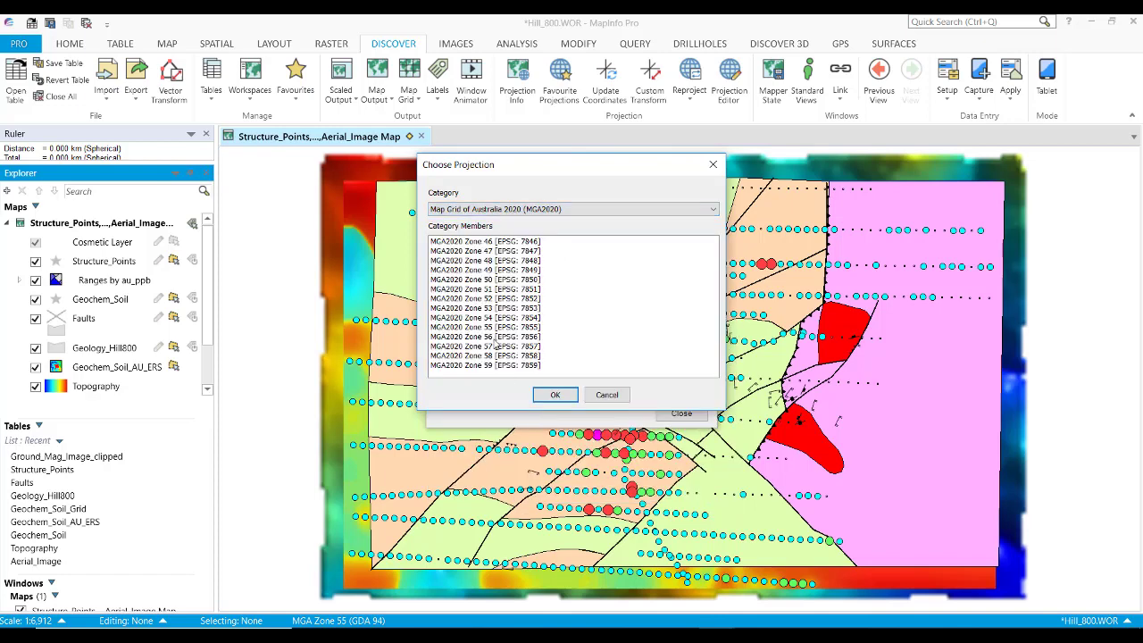
left_click(491, 328)
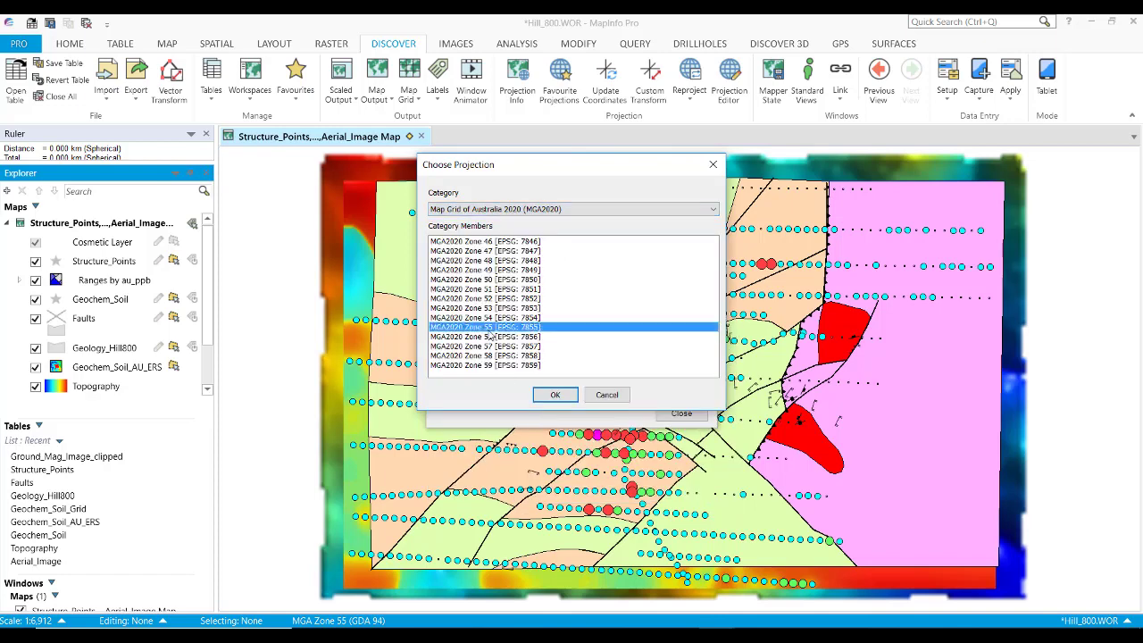
left_click(555, 394)
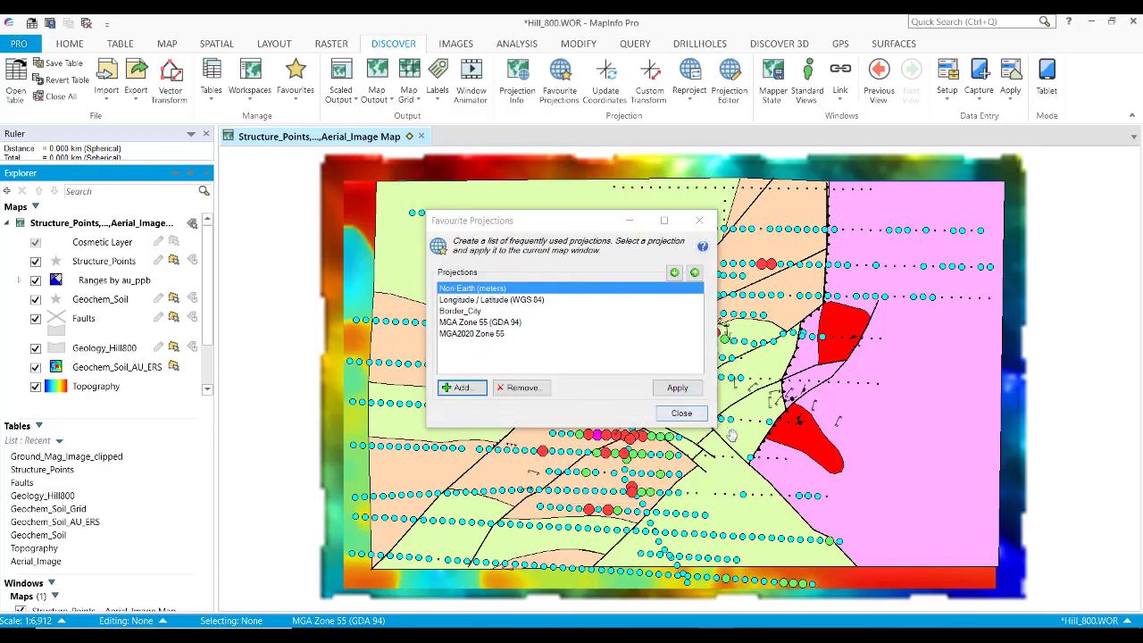